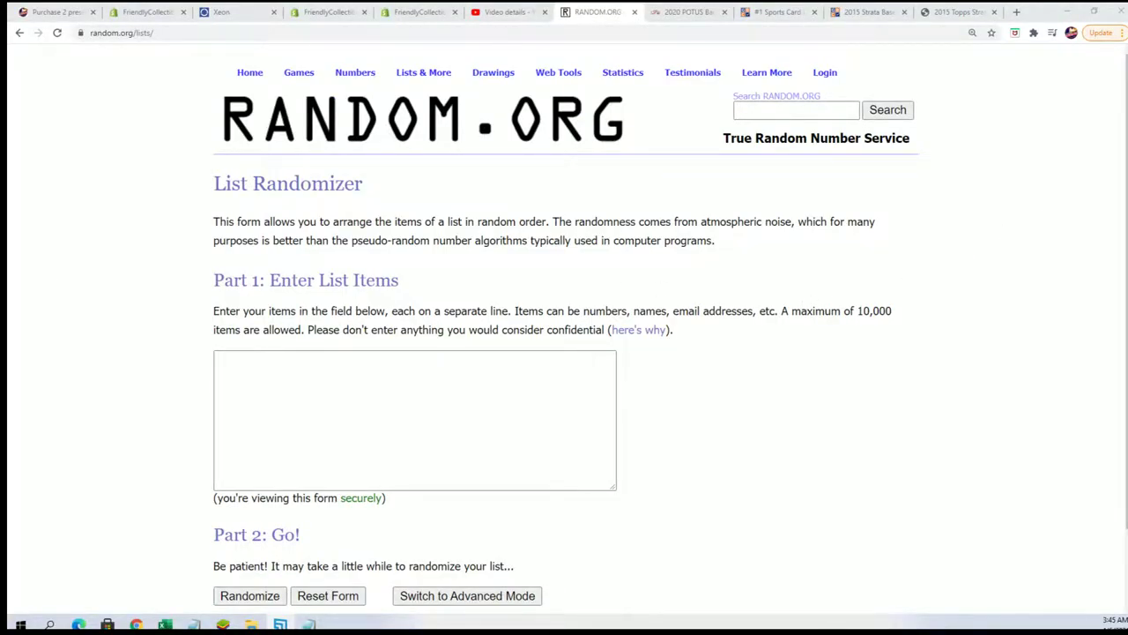
# Copy the owner names from the Notepad list.
pyautogui.hotkey('alt', 'Tab')
pyautogui.moveTo(569, 101); pyautogui.dragTo(594, 35)
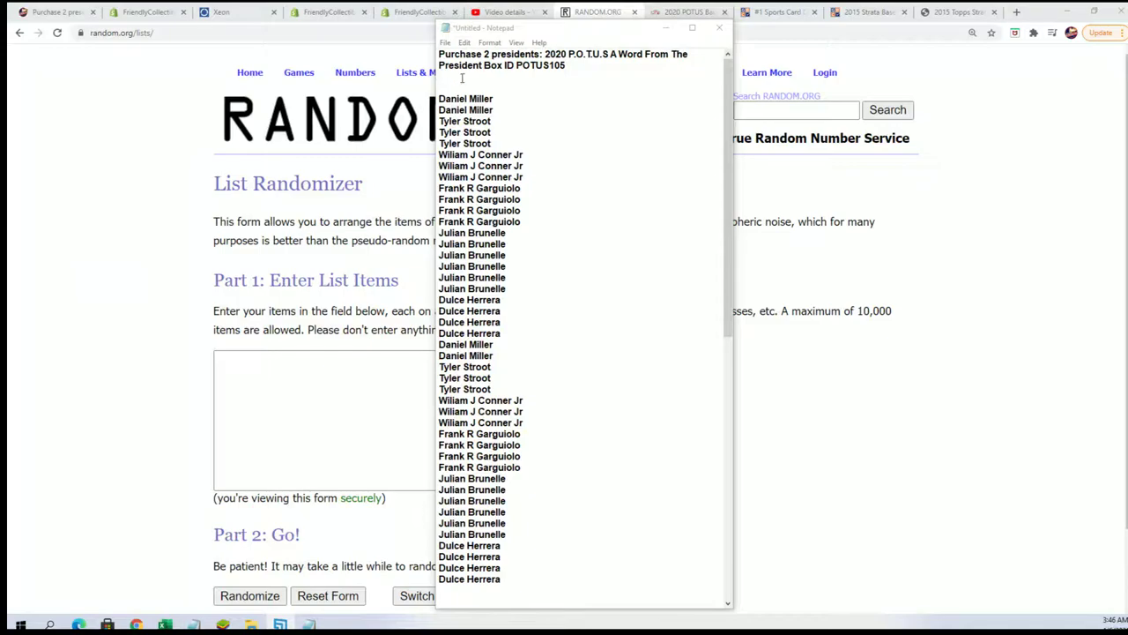
pyautogui.moveTo(461, 80)
pyautogui.mouseDown()
pyautogui.moveTo(529, 345)
pyautogui.moveTo(602, 415)
pyautogui.moveTo(507, 313)
pyautogui.mouseUp()
pyautogui.scroll(-5, 576, 395)
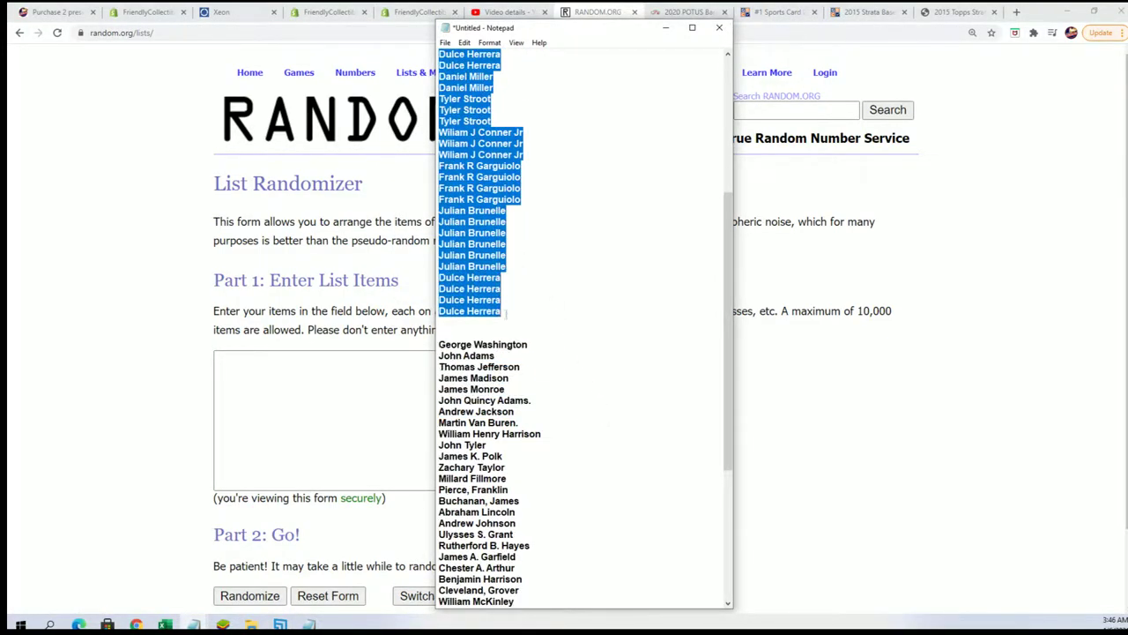
pyautogui.rightClick(500, 307)
pyautogui.click(521, 337)
pyautogui.scroll(7, 500, 324)
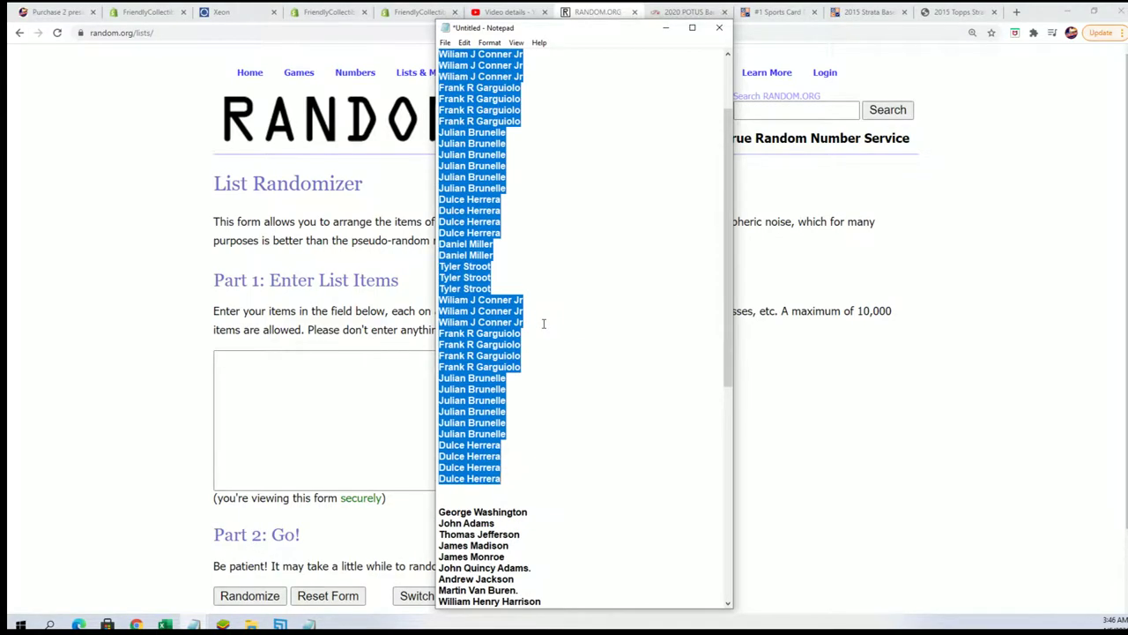
# Paste the 44 owner names into the List Randomizer and shuffle them seven times.
pyautogui.click(231, 361)
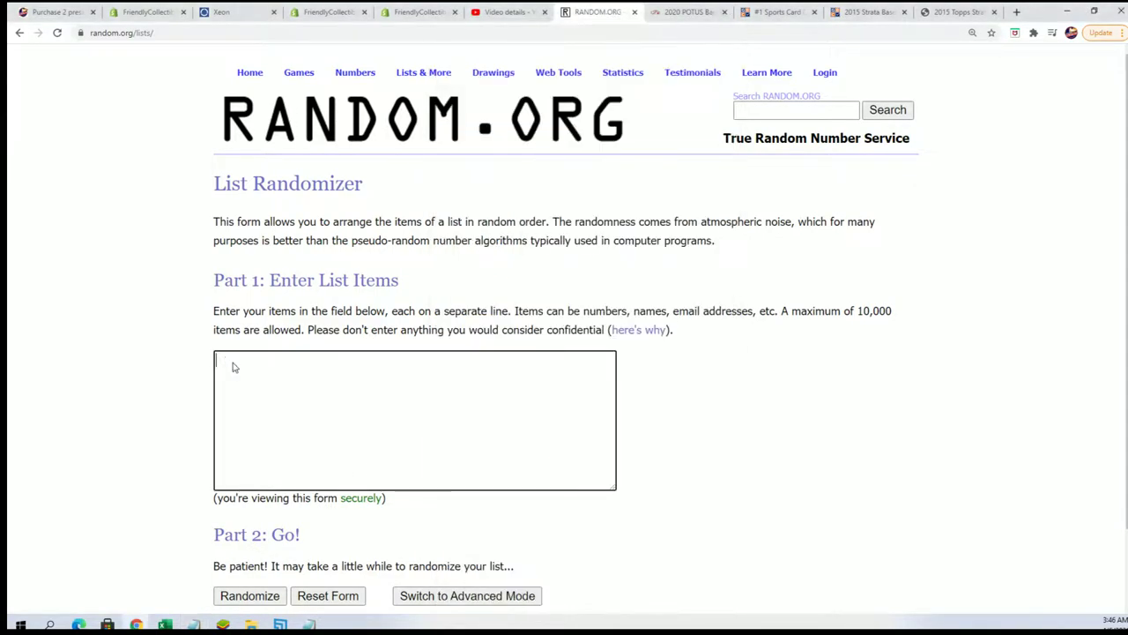
pyautogui.rightClick(232, 364)
pyautogui.click(280, 445)
pyautogui.scroll(-1, 606, 450)
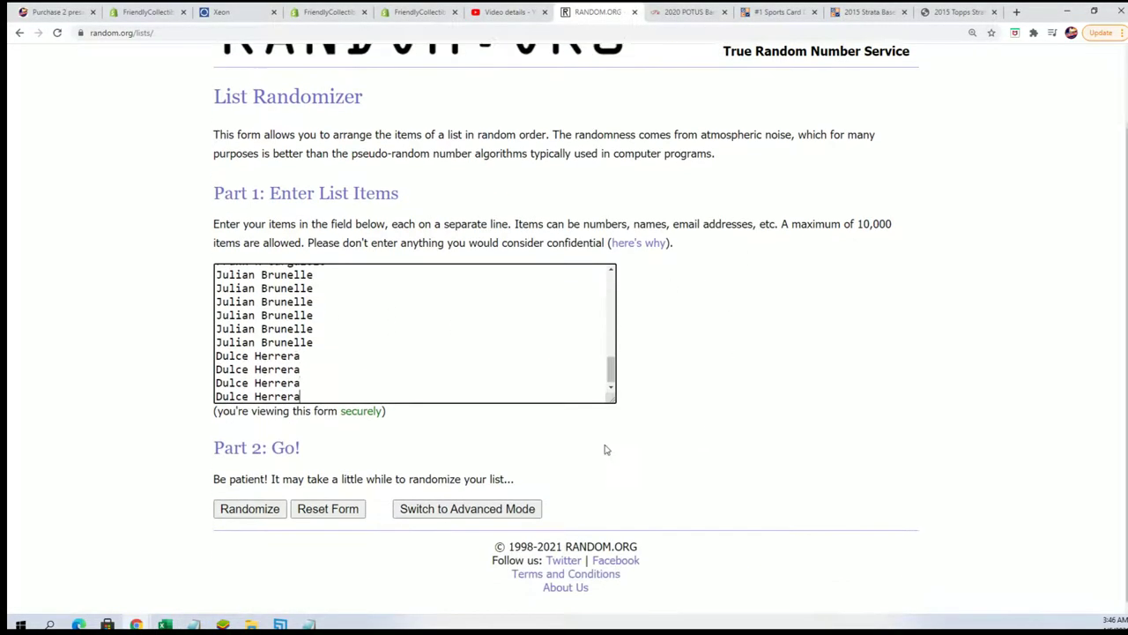
pyautogui.click(227, 506)
pyautogui.scroll(-5, 329, 362)
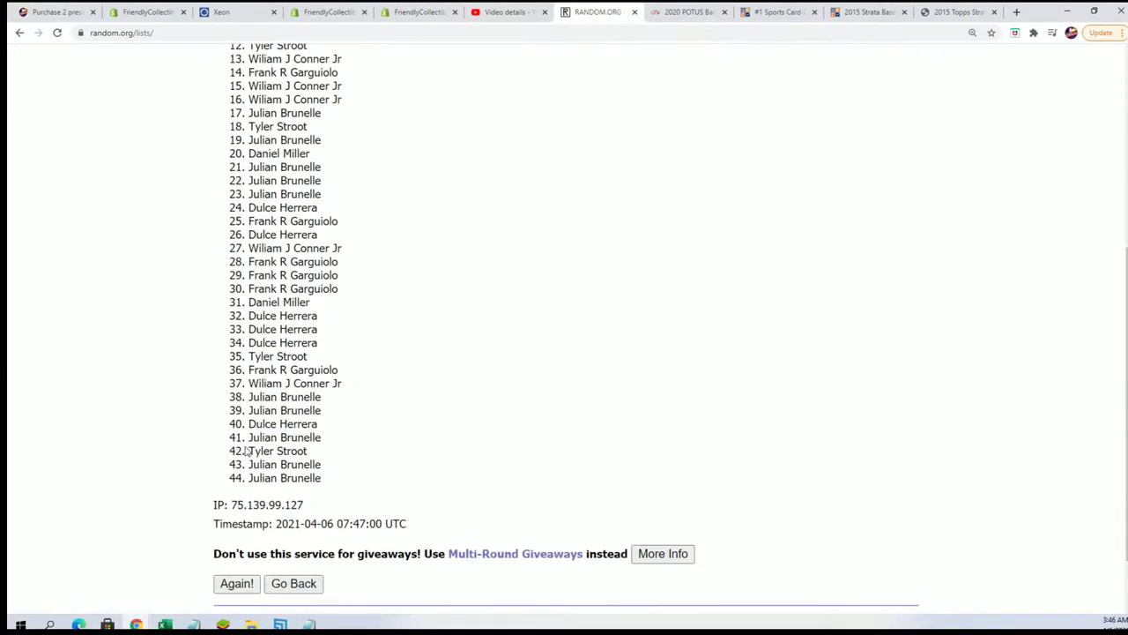
pyautogui.click(237, 506)
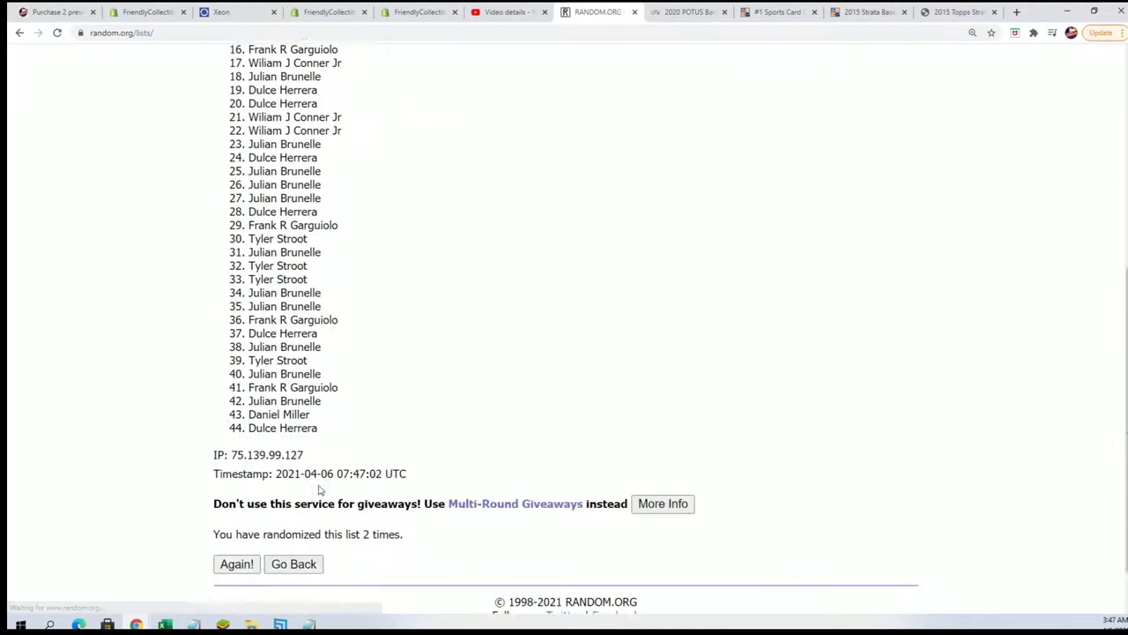
pyautogui.click(238, 506)
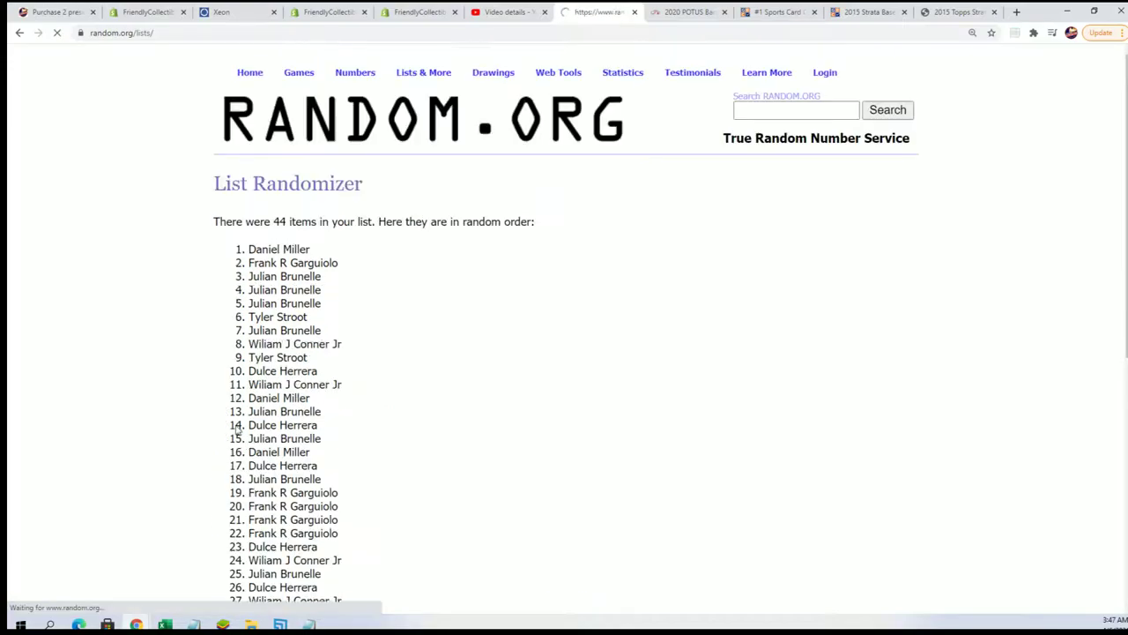
pyautogui.click(248, 555)
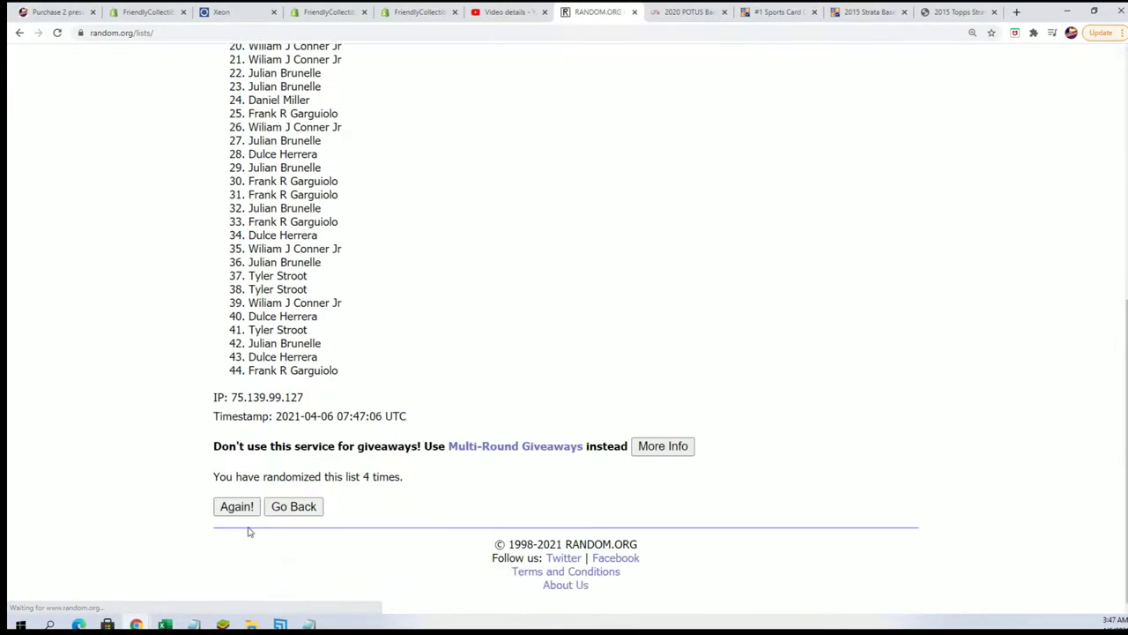
pyautogui.click(230, 510)
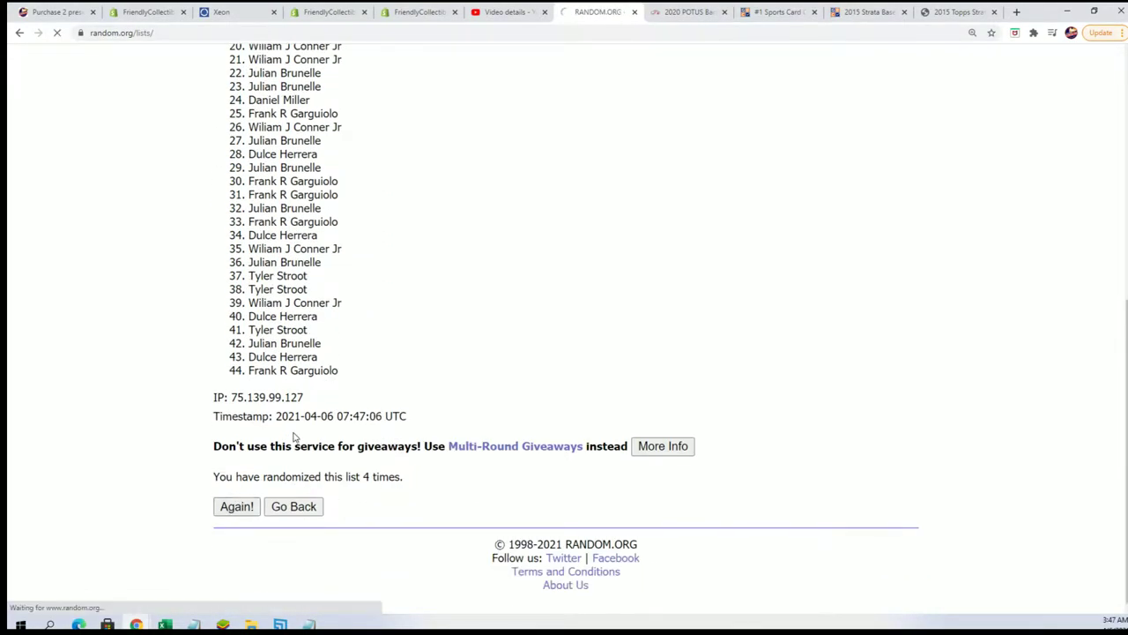
pyautogui.click(234, 510)
pyautogui.click(231, 506)
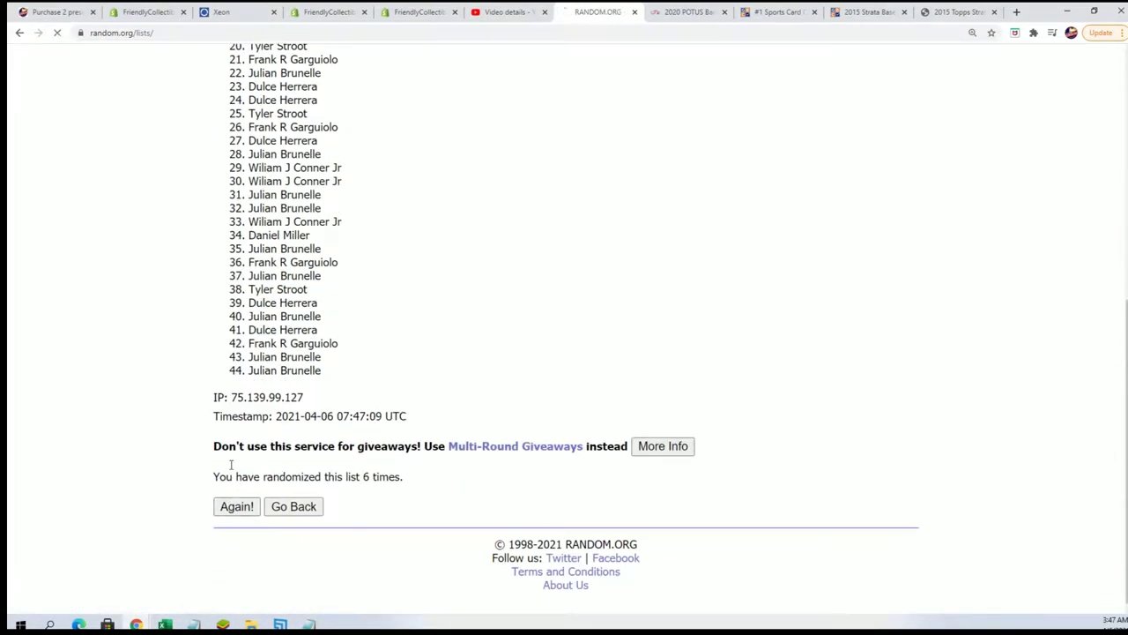
# Copy the final randomized owner list and switch to the Excel workbook.
pyautogui.moveTo(249, 138)
pyautogui.mouseDown()
pyautogui.moveTo(344, 229)
pyautogui.moveTo(327, 410)
pyautogui.moveTo(368, 536)
pyautogui.mouseUp()
pyautogui.scroll(-1, 369, 515)
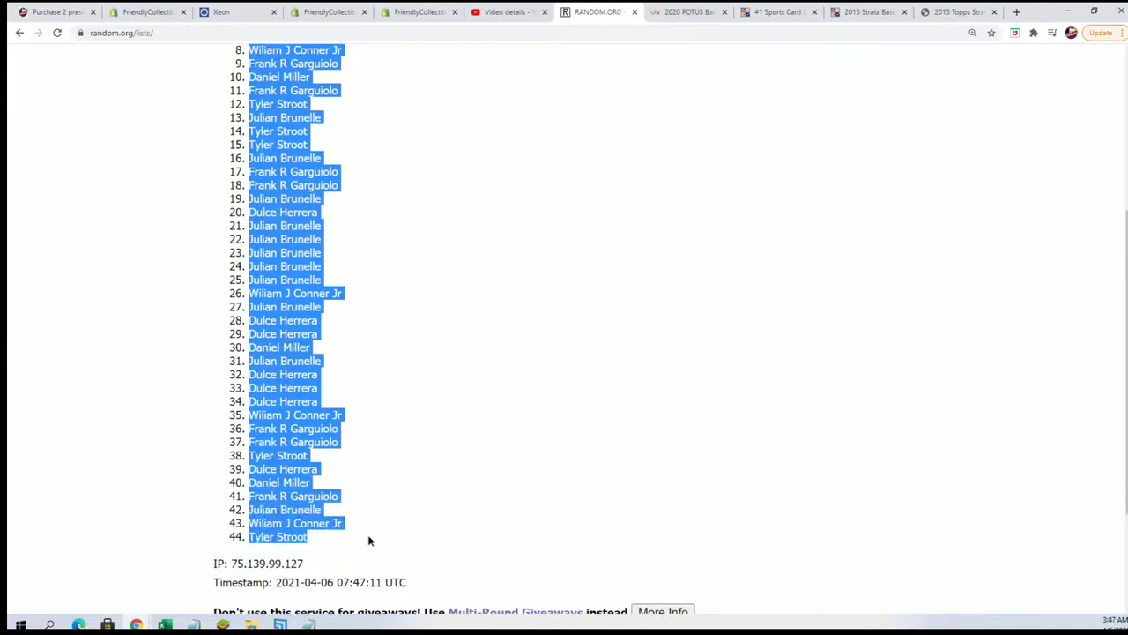
pyautogui.rightClick(319, 514)
pyautogui.click(335, 520)
pyautogui.scroll(-1, 426, 553)
pyautogui.scroll(5, 427, 547)
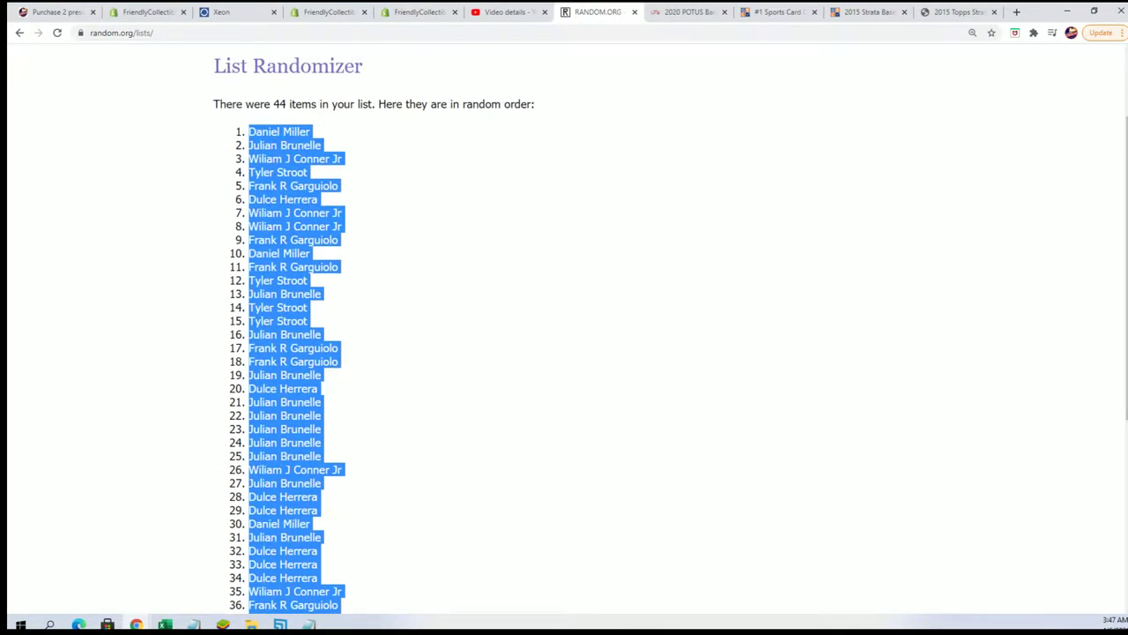
pyautogui.hotkey('alt', 'Tab')
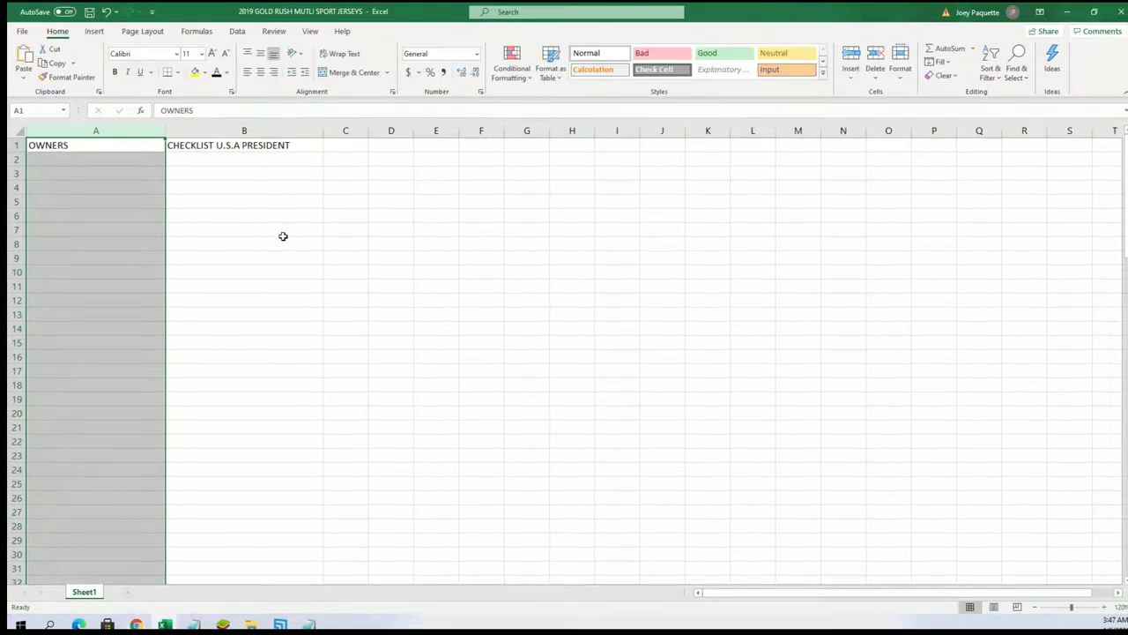
# Paste the randomized owner names into A2 as Unicode text.
pyautogui.click(47, 159)
pyautogui.rightClick(50, 162)
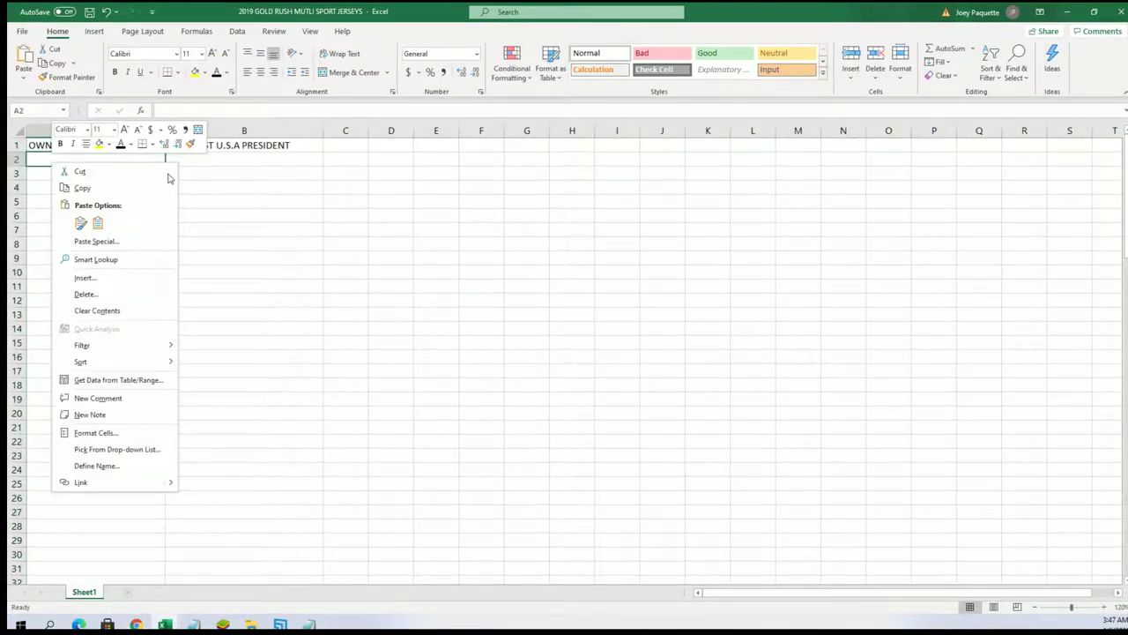
pyautogui.click(100, 241)
pyautogui.click(18, 176)
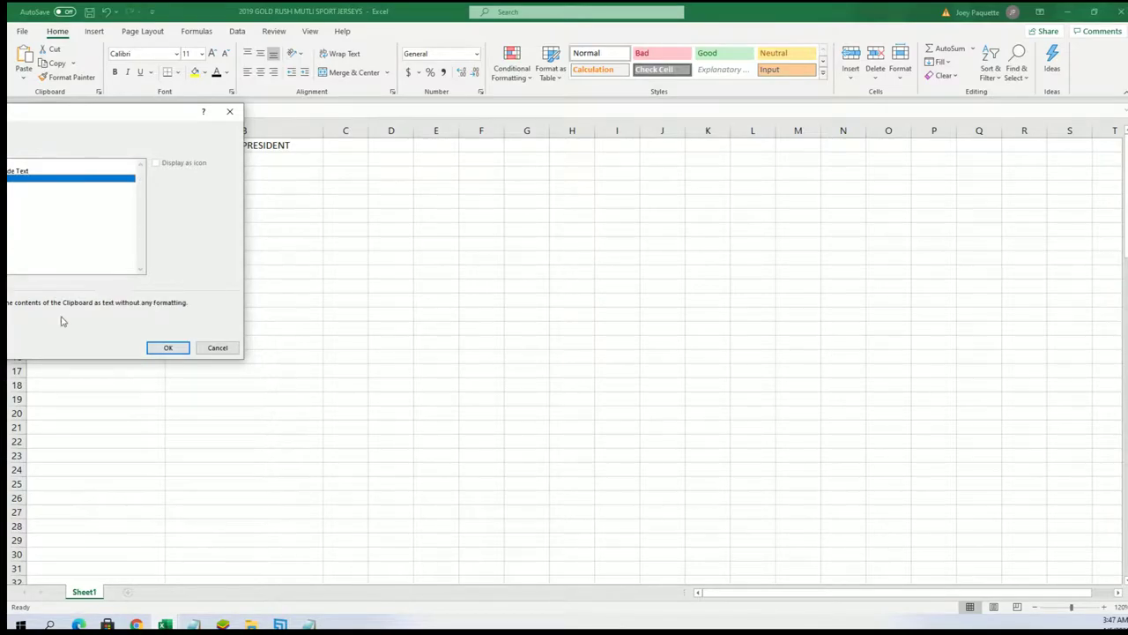
pyautogui.click(154, 347)
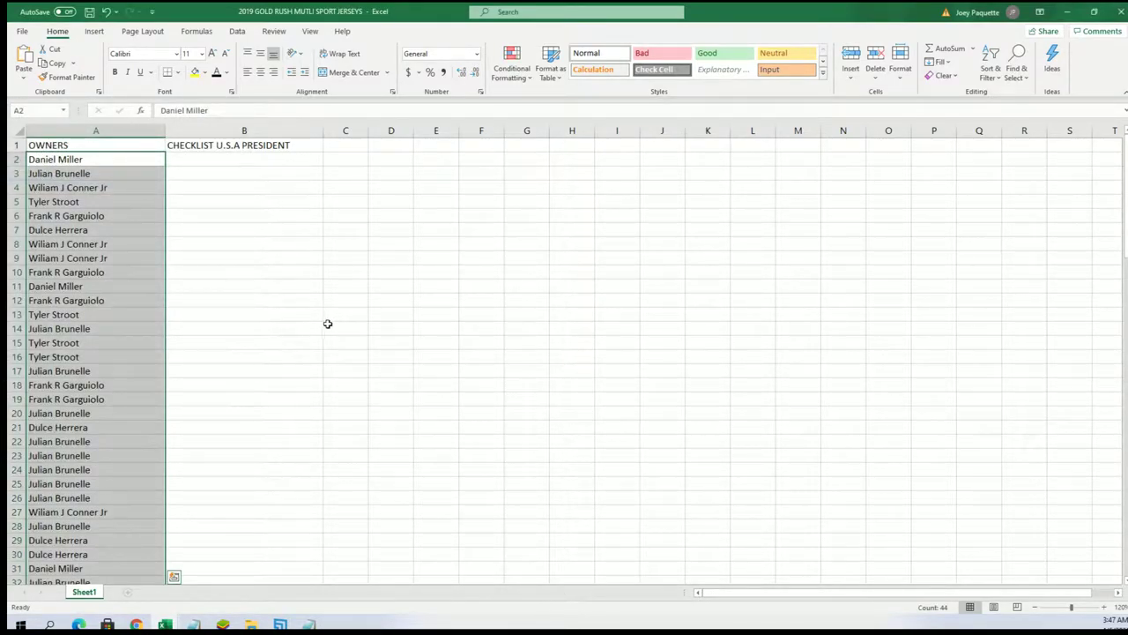
# Narrow column A to fit the names and make it bold.
pyautogui.click(145, 130)
pyautogui.moveTo(159, 135); pyautogui.dragTo(118, 135)
pyautogui.rightClick(76, 250)
pyautogui.click(81, 235)
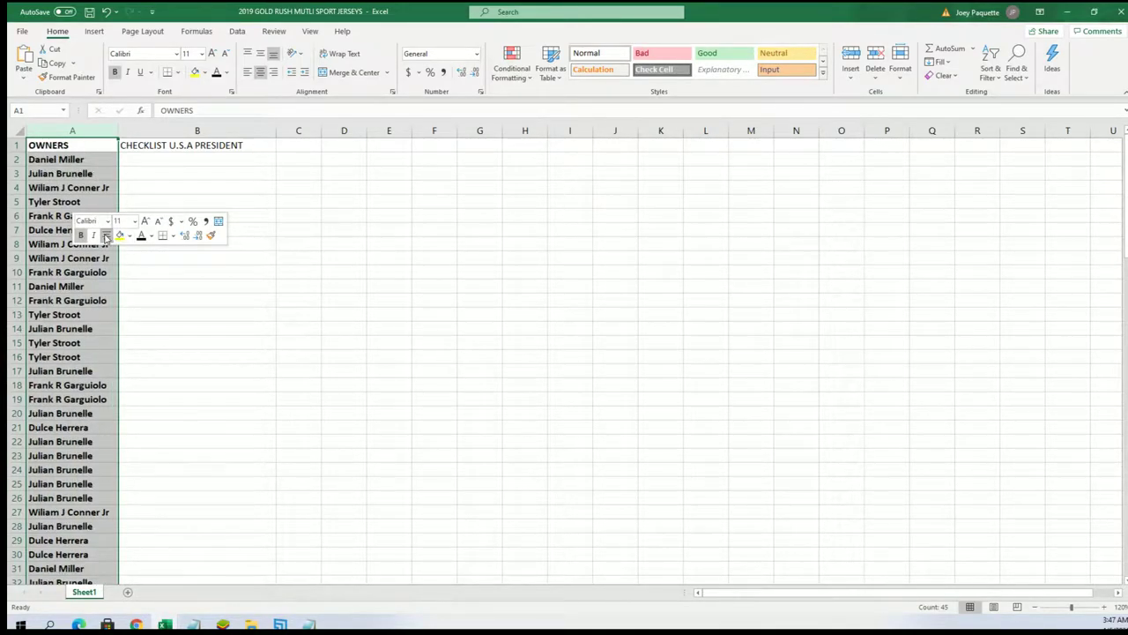
pyautogui.click(92, 174)
pyautogui.click(88, 160)
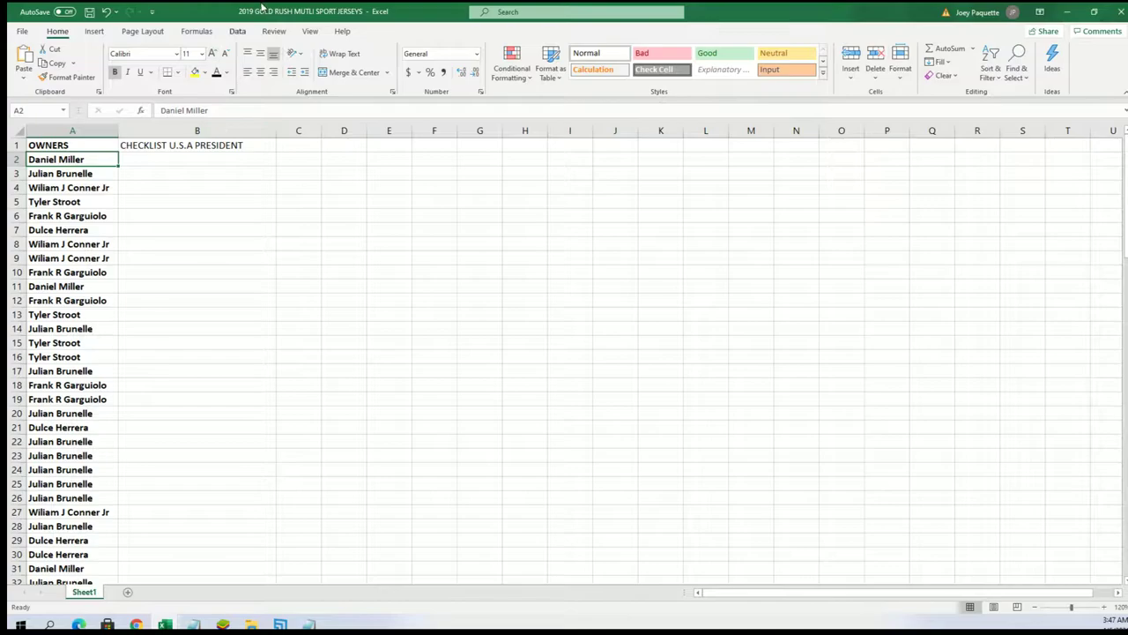
# Restore the Excel window and add a period so B1 reads 'CHECKLIST U.S.A. PRESIDENT.'.
pyautogui.doubleClick(213, 11)
pyautogui.moveTo(420, 71)
pyautogui.mouseDown()
pyautogui.moveTo(577, 38)
pyautogui.moveTo(561, 13)
pyautogui.mouseUp()
pyautogui.click(508, 164)
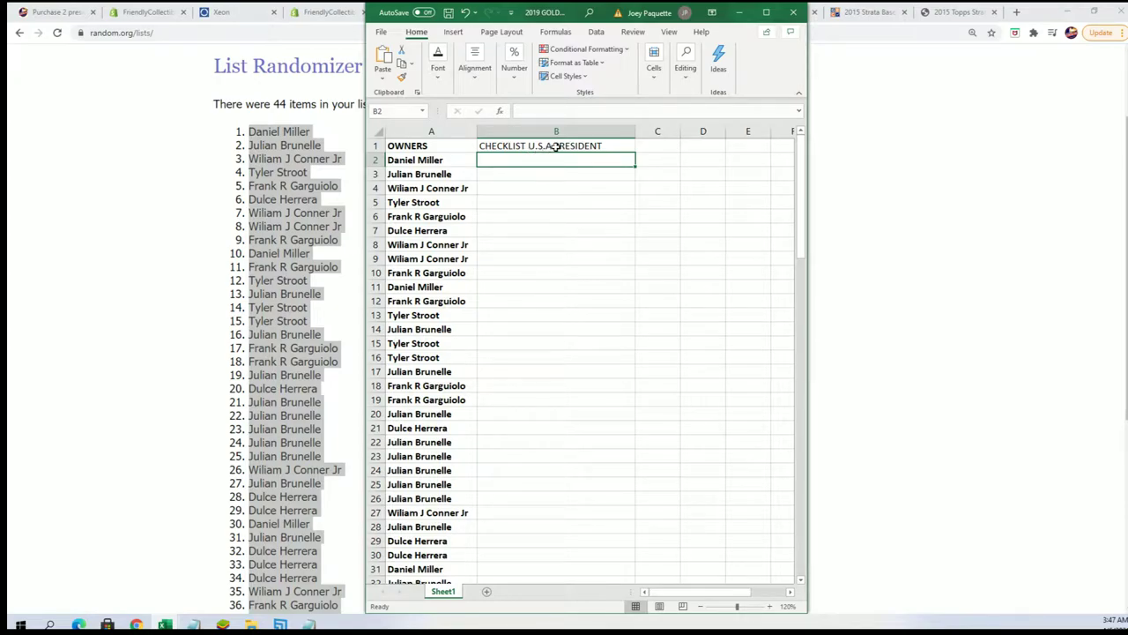
pyautogui.doubleClick(555, 147)
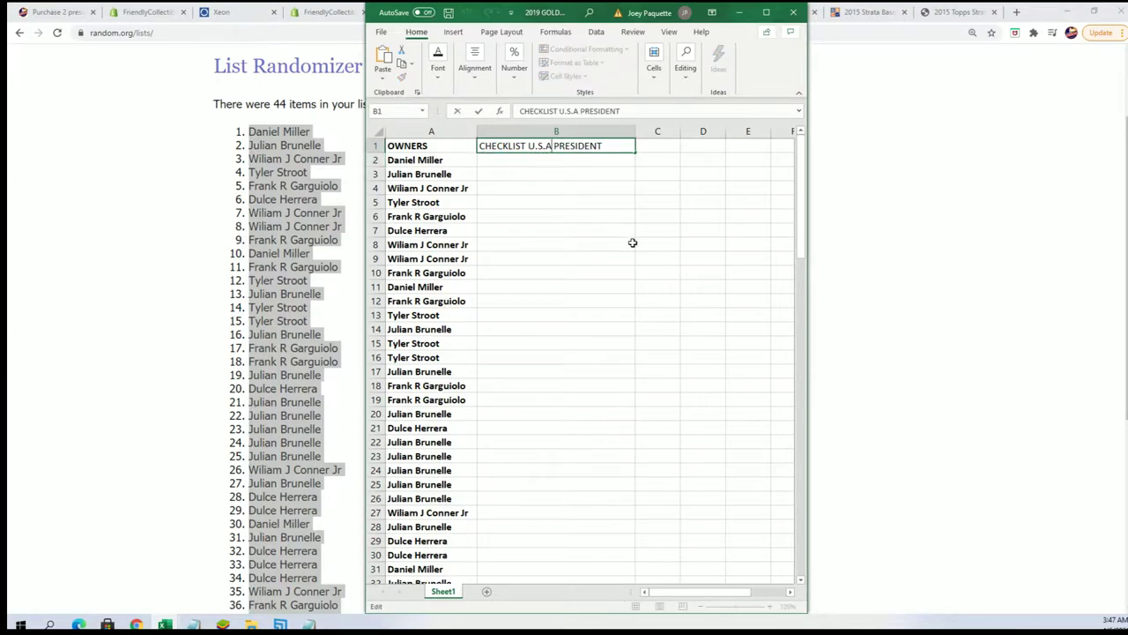
pyautogui.write('.')
pyautogui.click(572, 378)
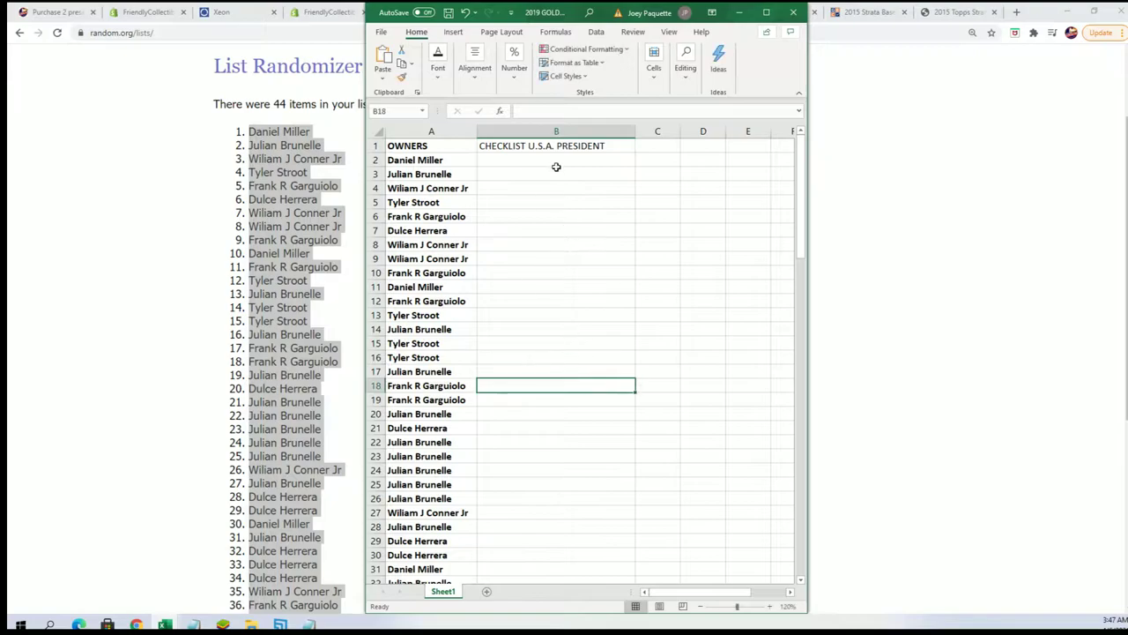
pyautogui.click(534, 159)
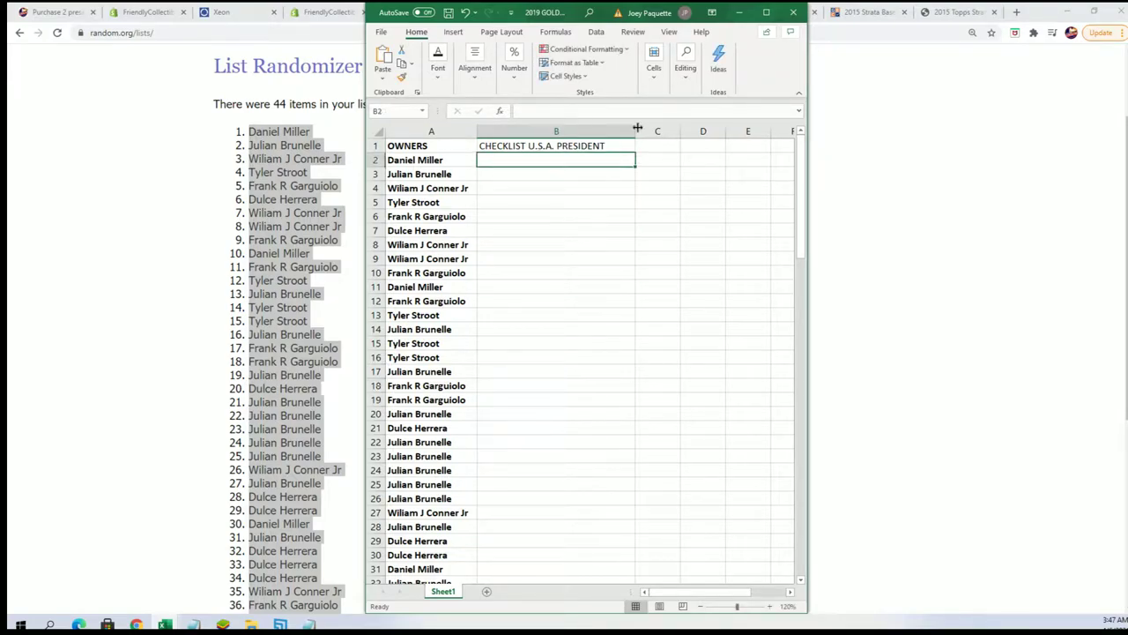
# Minimize Excel, reload a blank List Randomizer form, and bring the Notepad lists forward.
pyautogui.click(739, 12)
pyautogui.scroll(2, 355, 171)
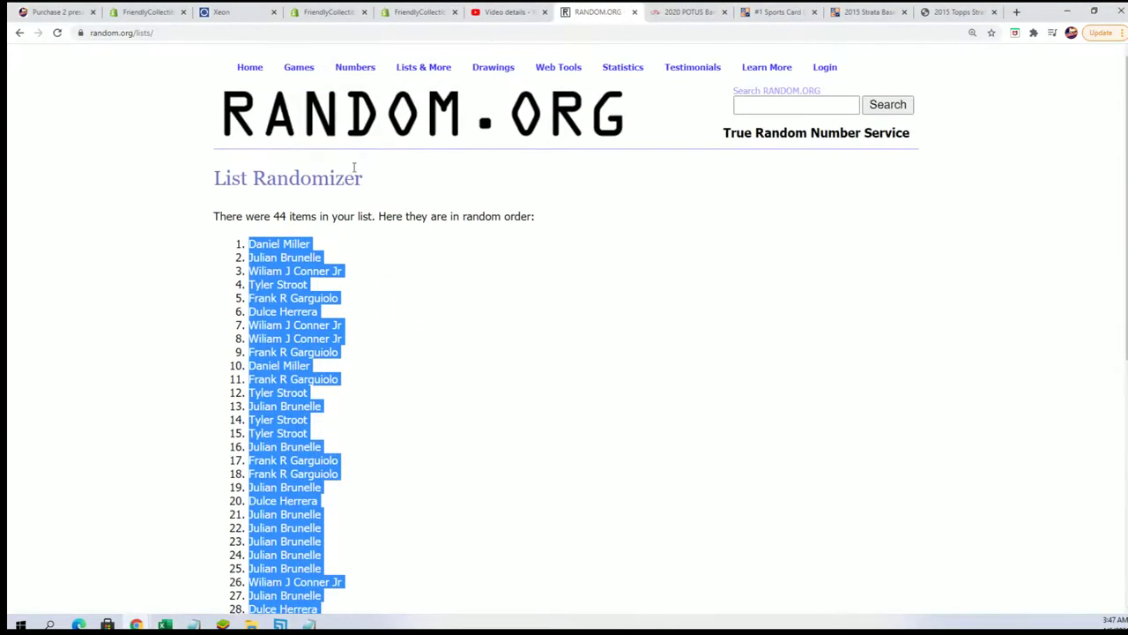
pyautogui.click(423, 94)
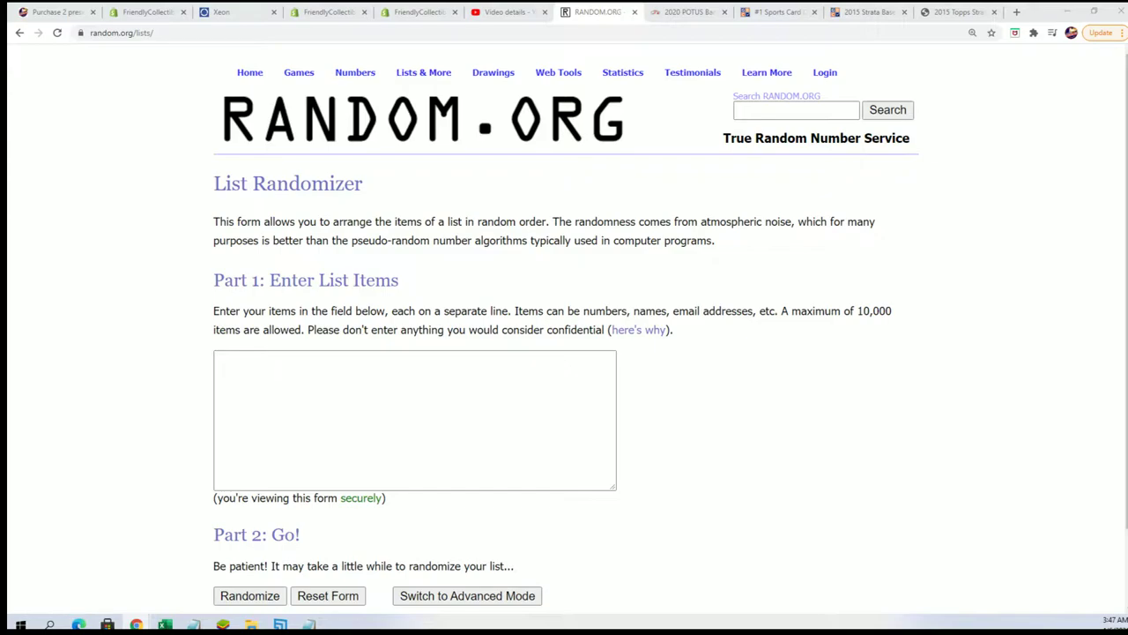
pyautogui.hotkey('alt', 'Tab')
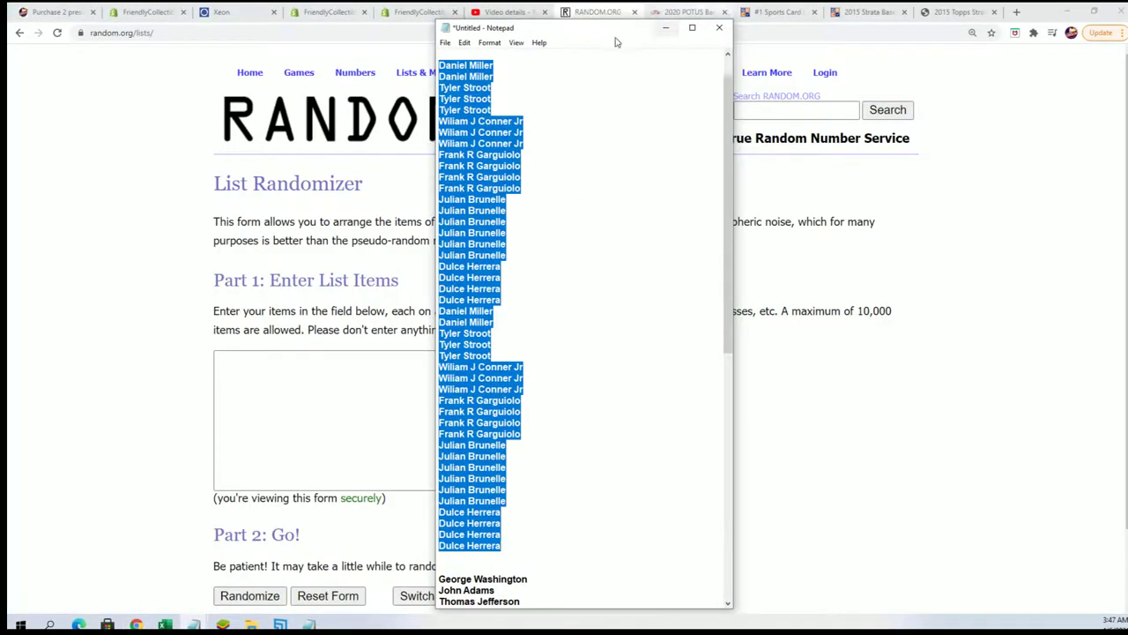
# Copy the presidents list from Notepad.
pyautogui.moveTo(592, 22); pyautogui.dragTo(592, 5)
pyautogui.scroll(-8, 573, 411)
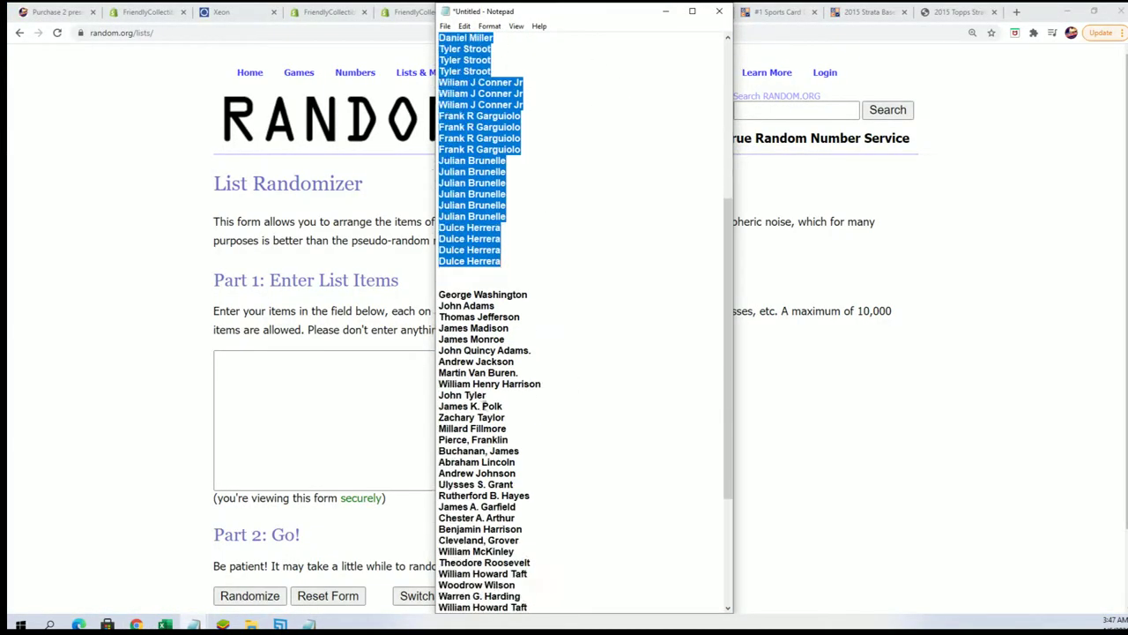
pyautogui.moveTo(439, 296)
pyautogui.mouseDown()
pyautogui.moveTo(534, 366)
pyautogui.moveTo(584, 443)
pyautogui.moveTo(685, 496)
pyautogui.moveTo(573, 575)
pyautogui.moveTo(552, 575)
pyautogui.mouseUp()
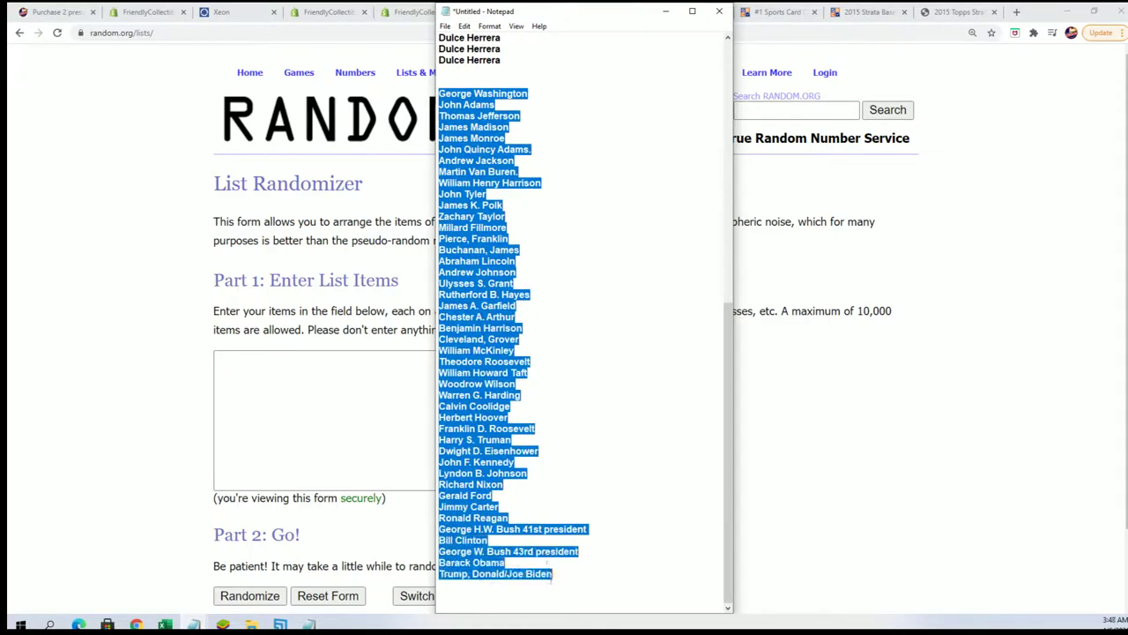
pyautogui.rightClick(449, 395)
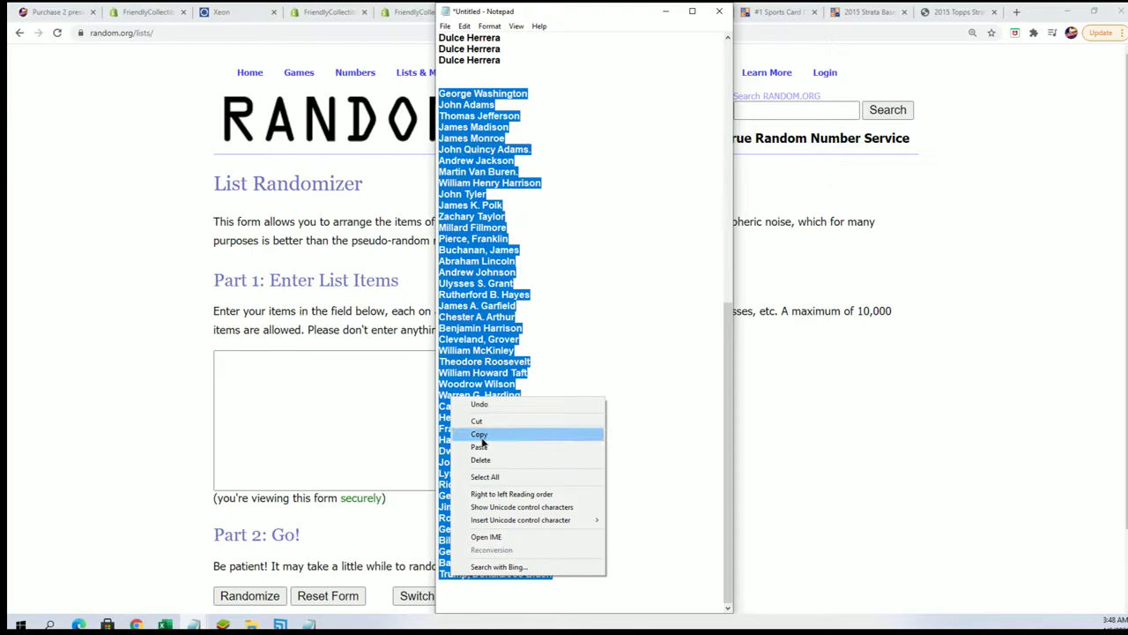
pyautogui.click(476, 432)
# Paste the presidents into the List Randomizer and shuffle them.
pyautogui.click(252, 365)
pyautogui.rightClick(252, 364)
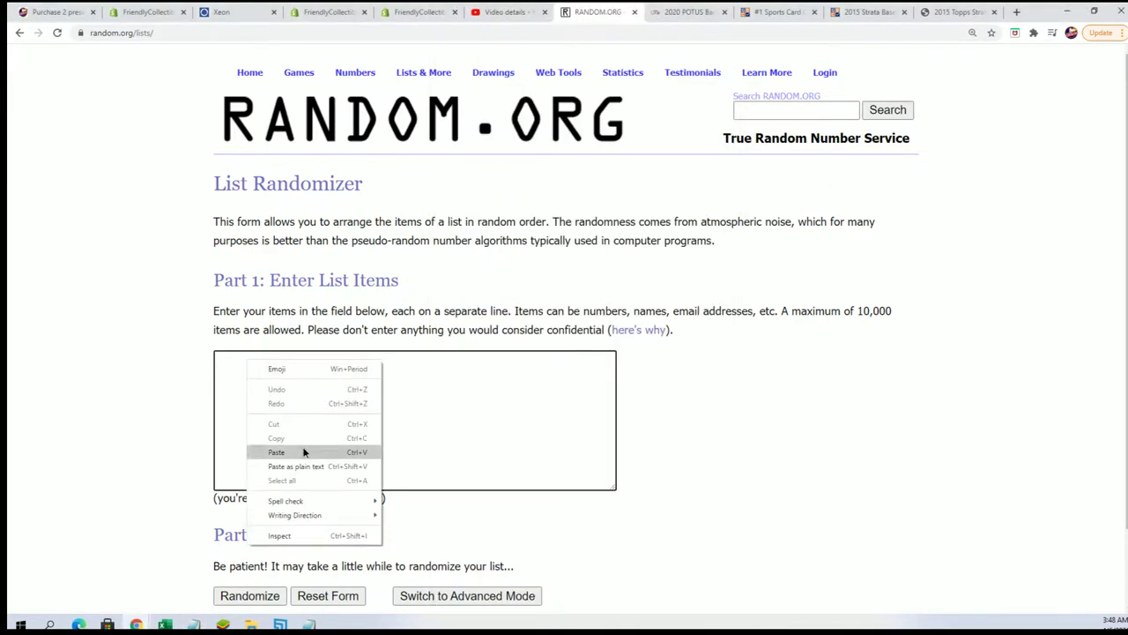
pyautogui.click(303, 452)
pyautogui.scroll(-1, 690, 440)
pyautogui.click(273, 506)
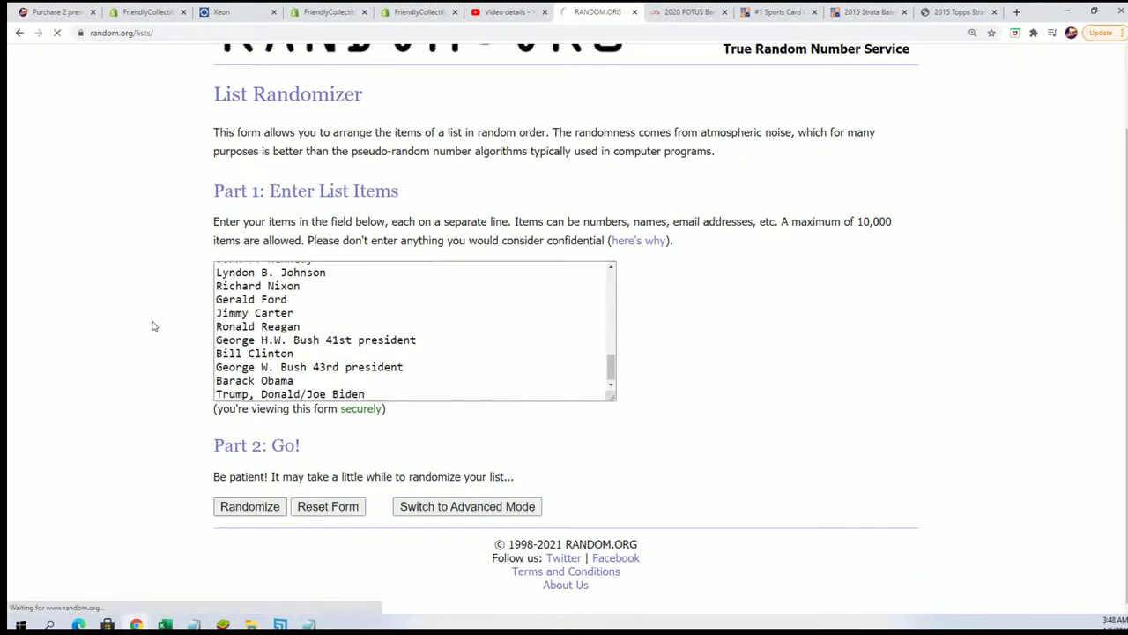
# Reshuffle the presidents list six more times until it starts with Martin Van Buren.
pyautogui.scroll(1, 228, 482)
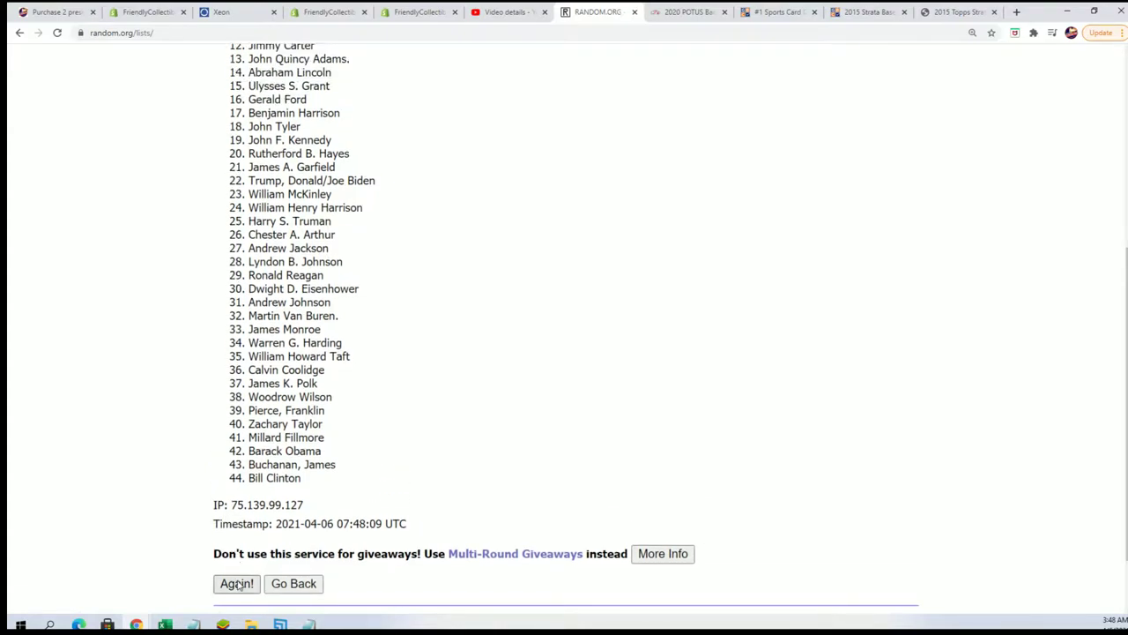
pyautogui.click(236, 582)
pyautogui.scroll(-5, 318, 432)
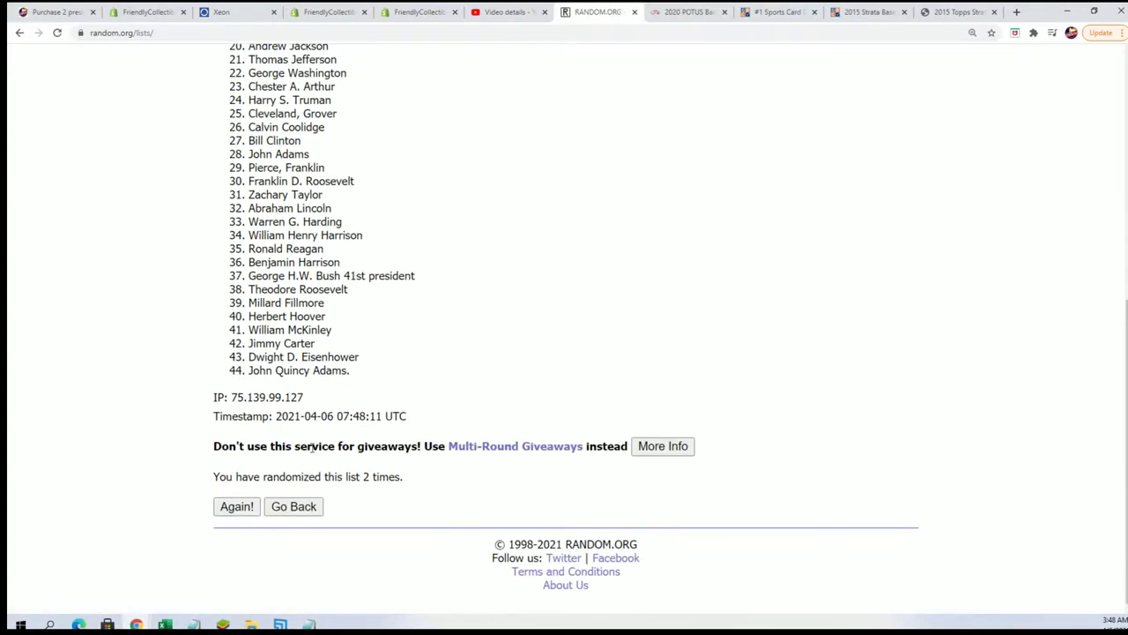
pyautogui.click(236, 512)
pyautogui.scroll(-5, 194, 482)
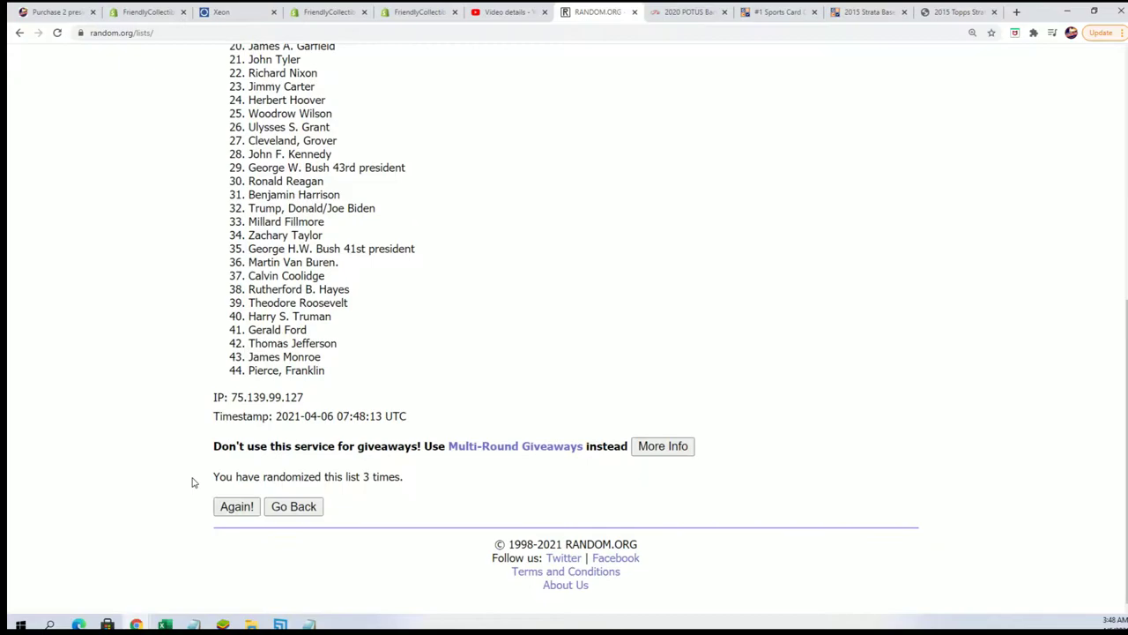
pyautogui.click(240, 504)
pyautogui.scroll(-5, 264, 493)
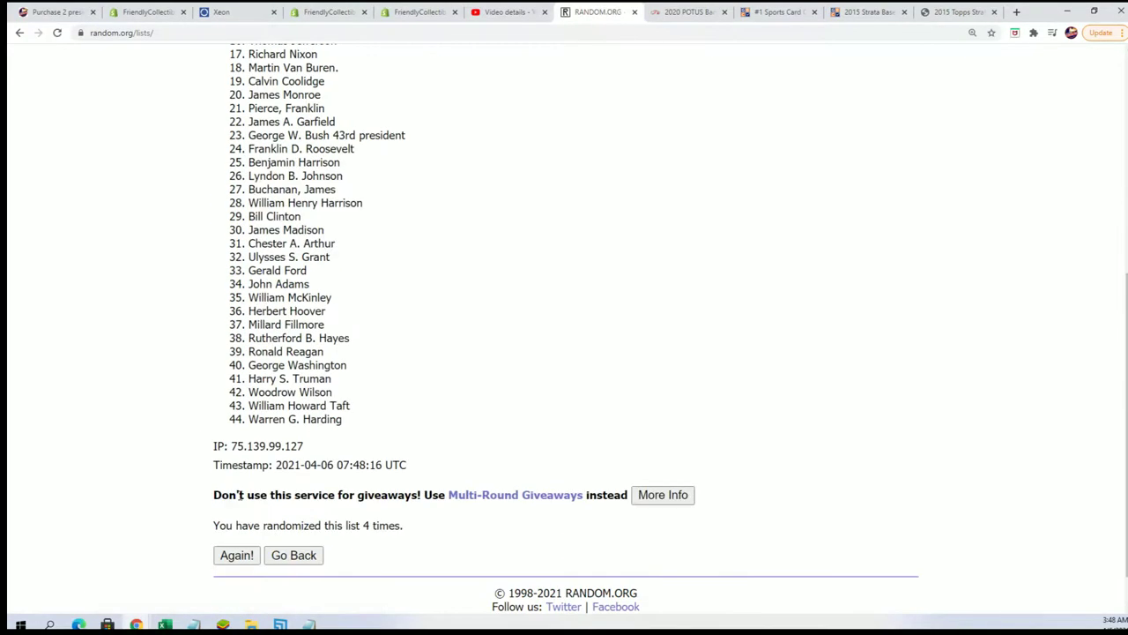
pyautogui.click(237, 562)
pyautogui.scroll(-5, 309, 506)
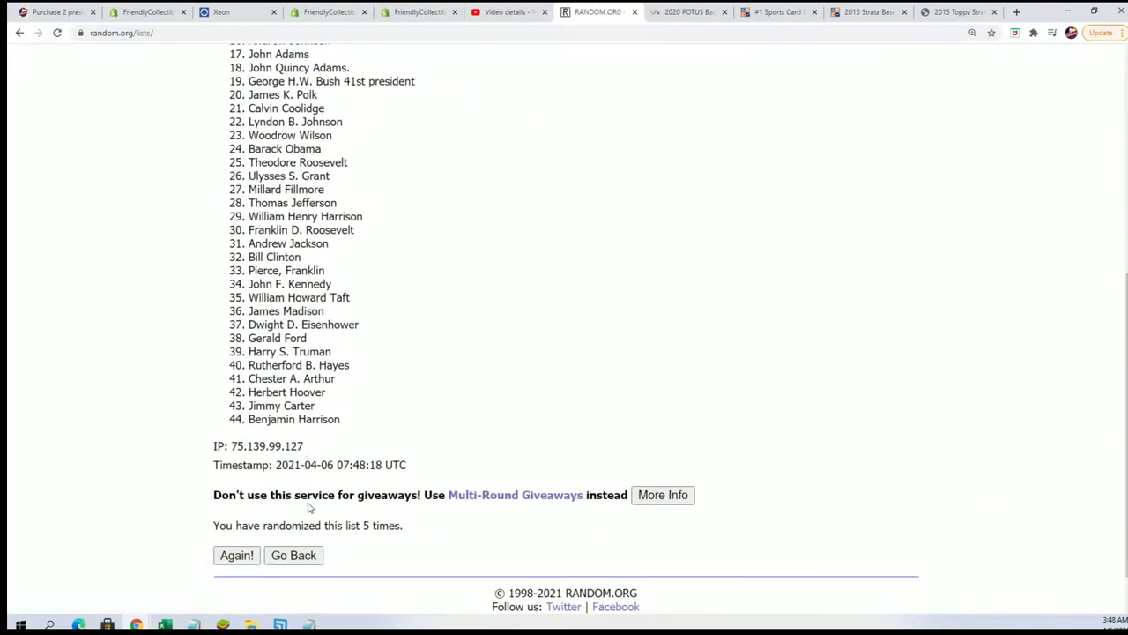
pyautogui.click(236, 554)
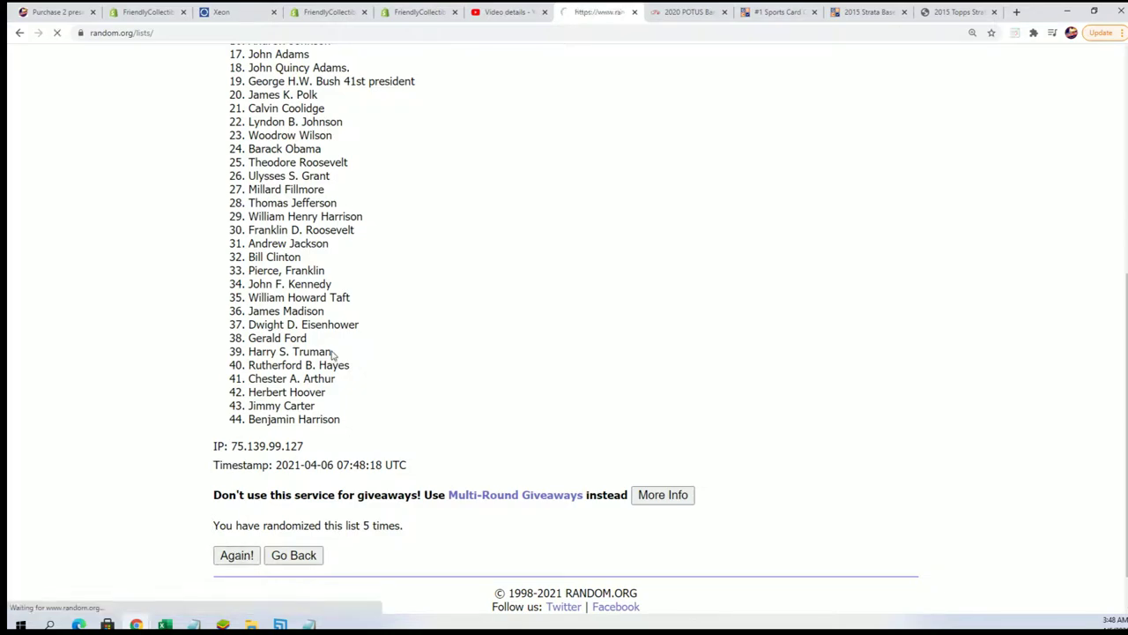
pyautogui.scroll(-5, 377, 513)
pyautogui.click(239, 507)
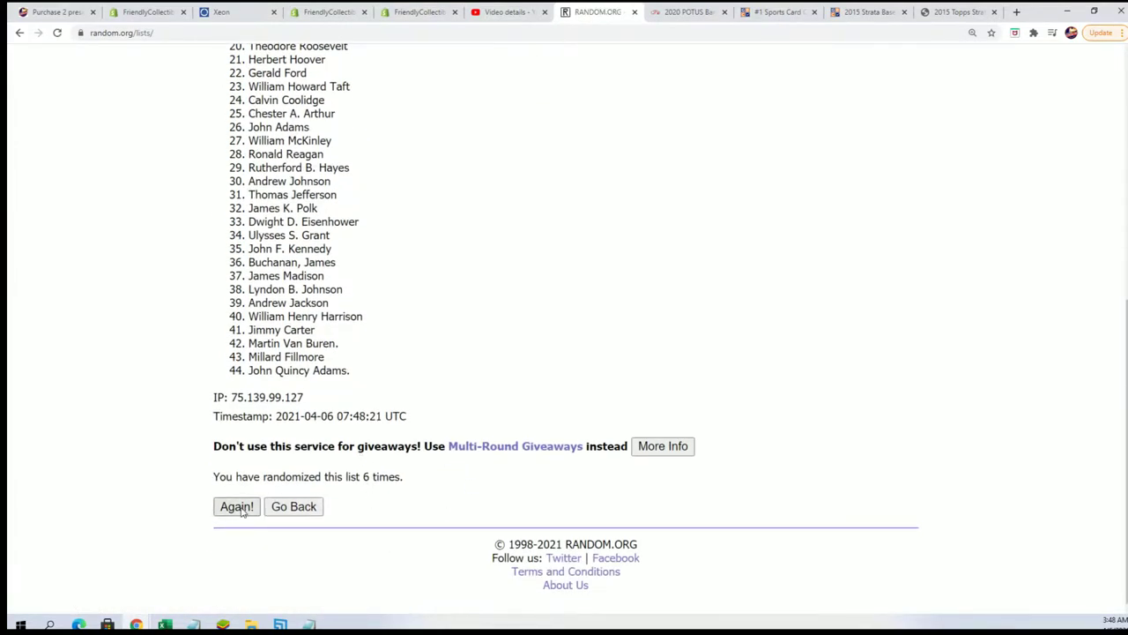
pyautogui.scroll(-1, 282, 167)
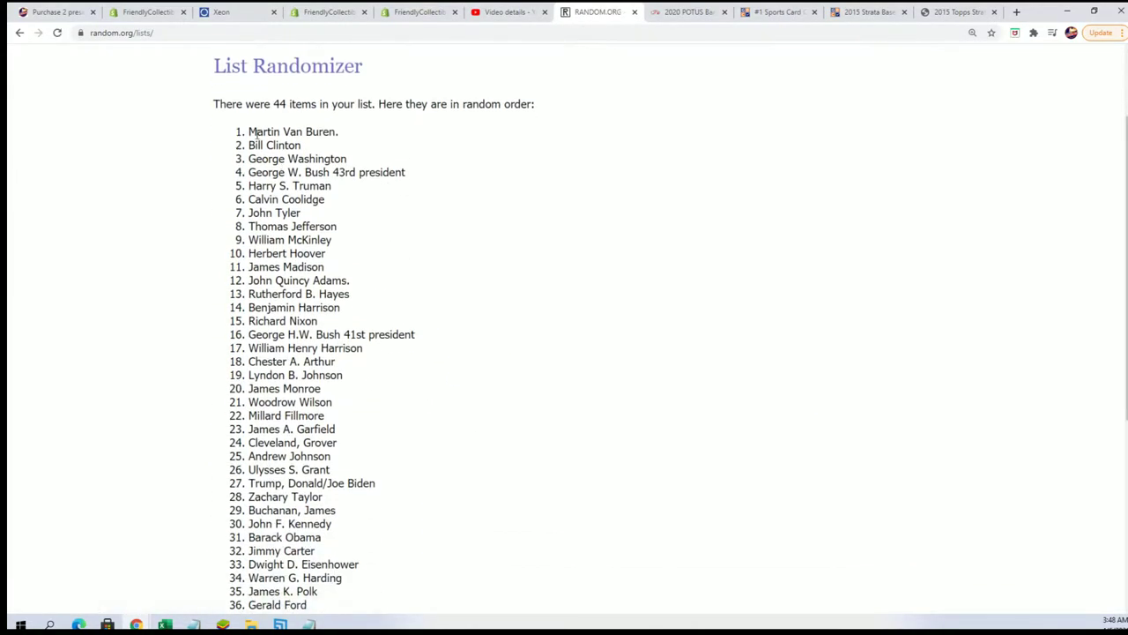
# Copy the full shuffled list of 44 presidents and switch to the Excel workbook.
pyautogui.moveTo(243, 106); pyautogui.dragTo(317, 226)
pyautogui.click(306, 156)
pyautogui.moveTo(250, 128)
pyautogui.mouseDown()
pyautogui.moveTo(406, 174)
pyautogui.moveTo(352, 319)
pyautogui.moveTo(394, 480)
pyautogui.mouseUp()
pyautogui.scroll(-3, 353, 319)
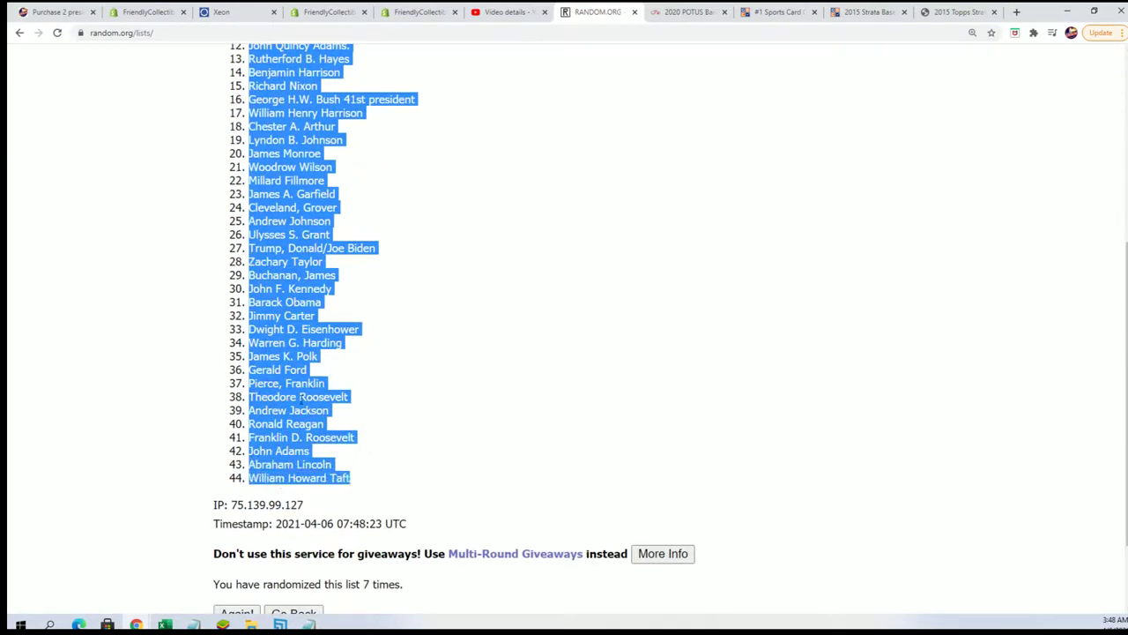
pyautogui.rightClick(298, 398)
pyautogui.click(317, 405)
pyautogui.scroll(2, 355, 364)
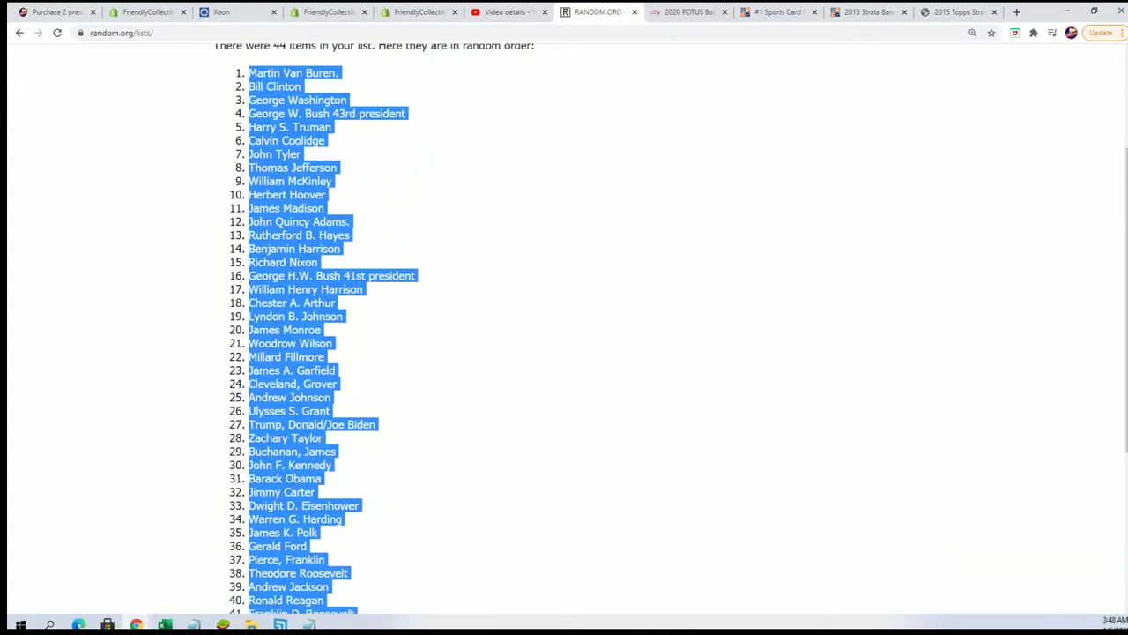
pyautogui.hotkey('alt', 'Tab')
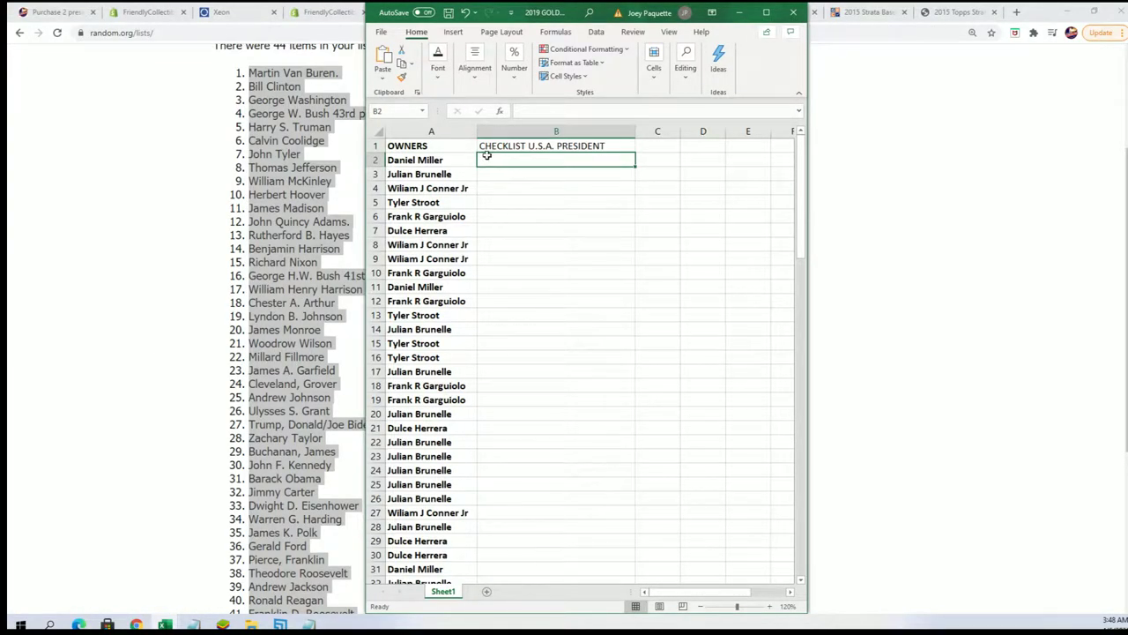
# Paste the shuffled presidents into B2 as plain text.
pyautogui.rightClick(483, 158)
pyautogui.click(529, 220)
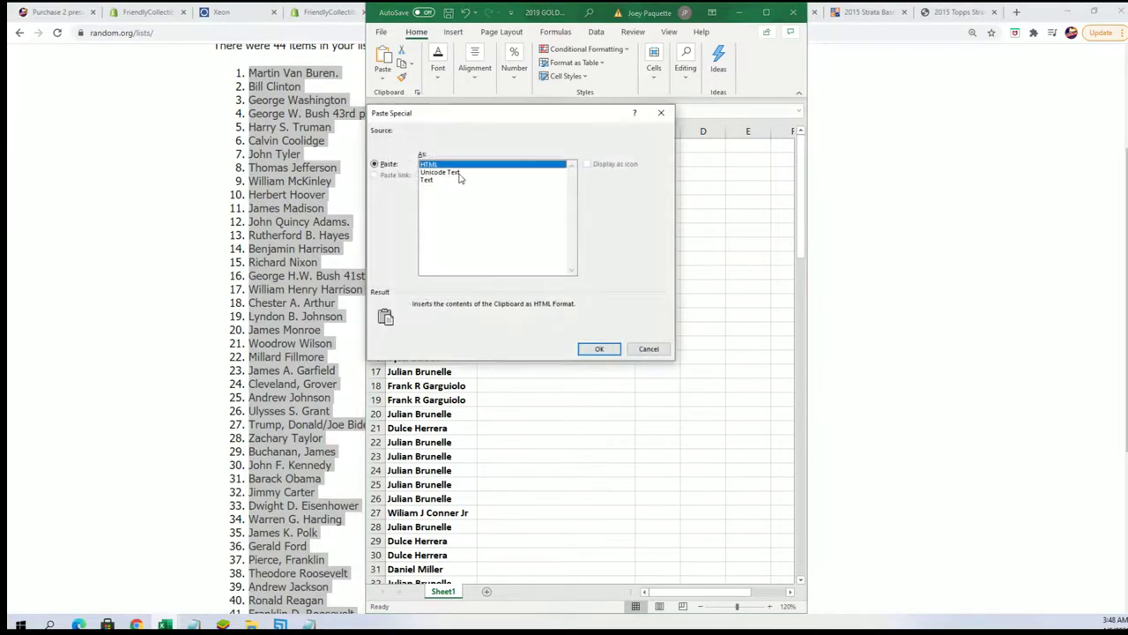
pyautogui.click(432, 181)
pyautogui.click(599, 348)
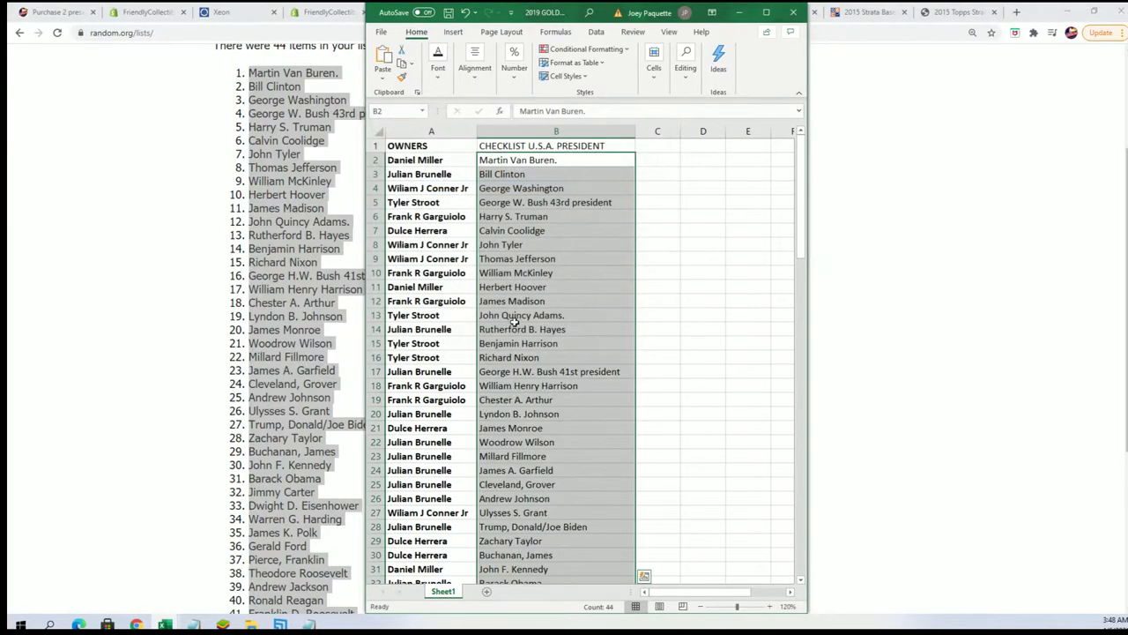
# Maximize Excel and spot-check pasted entries such as B9, B16, B31 and B44.
pyautogui.click(487, 260)
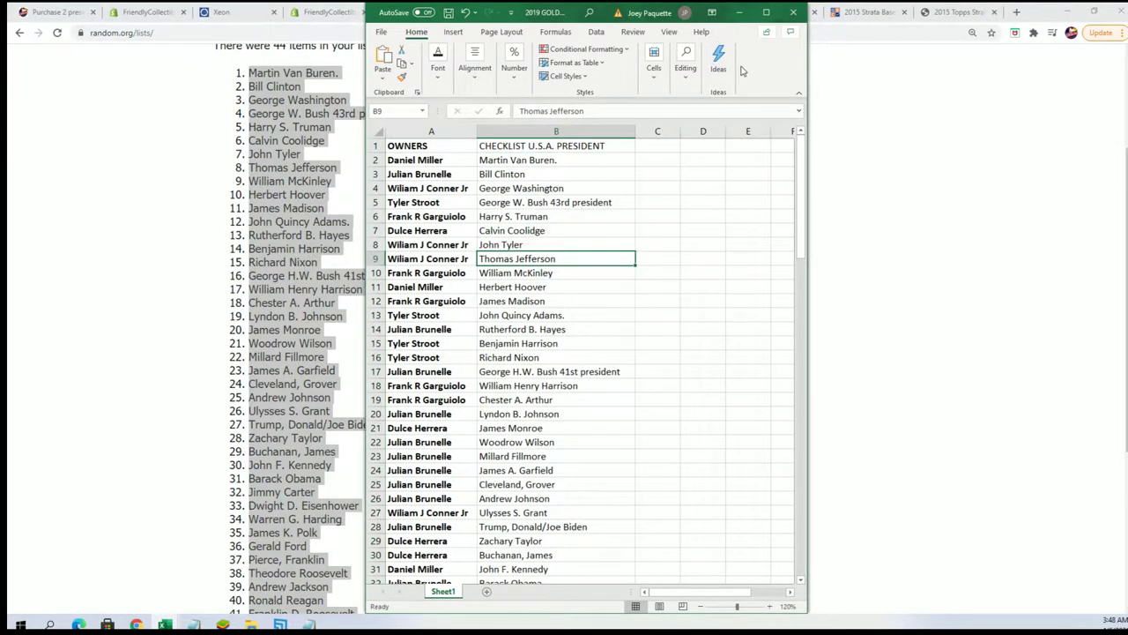
pyautogui.click(765, 12)
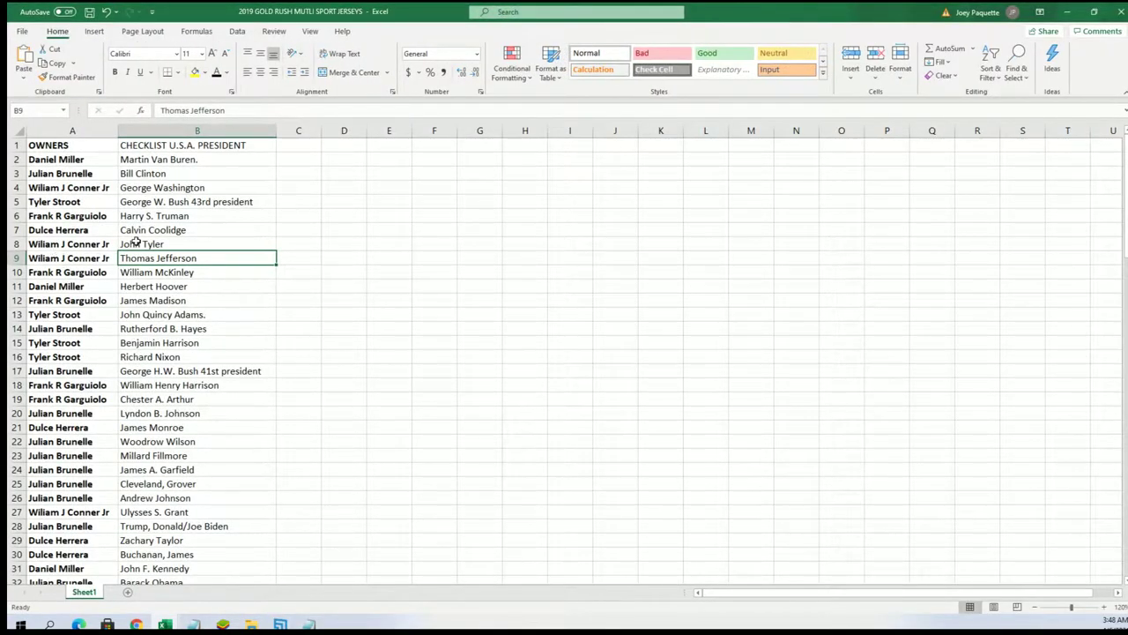
pyautogui.click(141, 243)
pyautogui.scroll(-1, 130, 324)
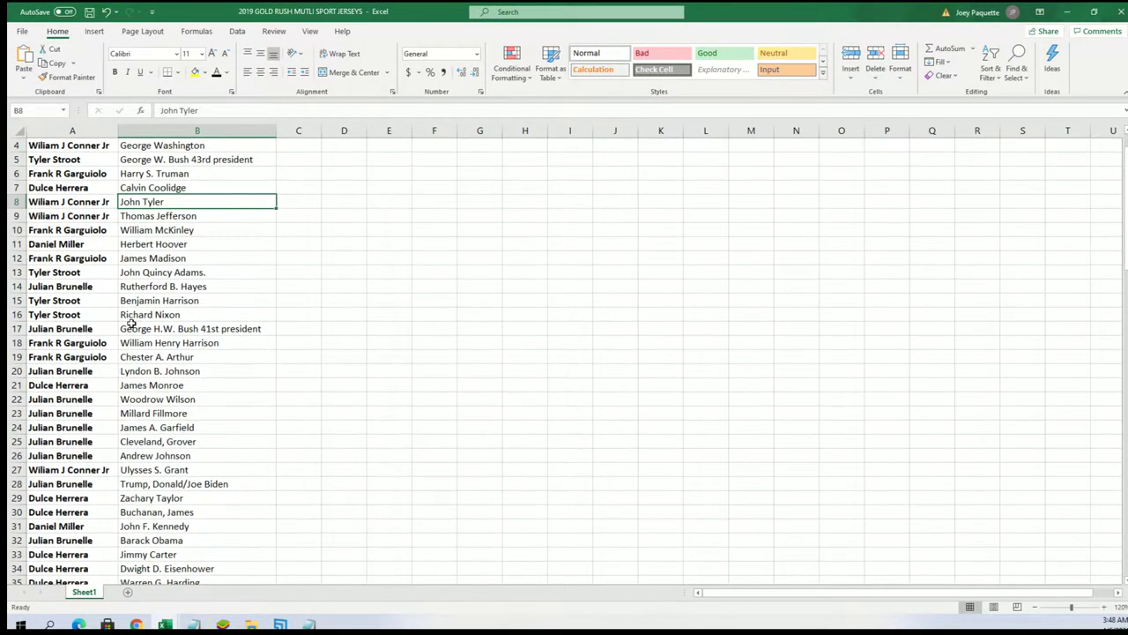
pyautogui.click(142, 311)
pyautogui.scroll(-1, 146, 358)
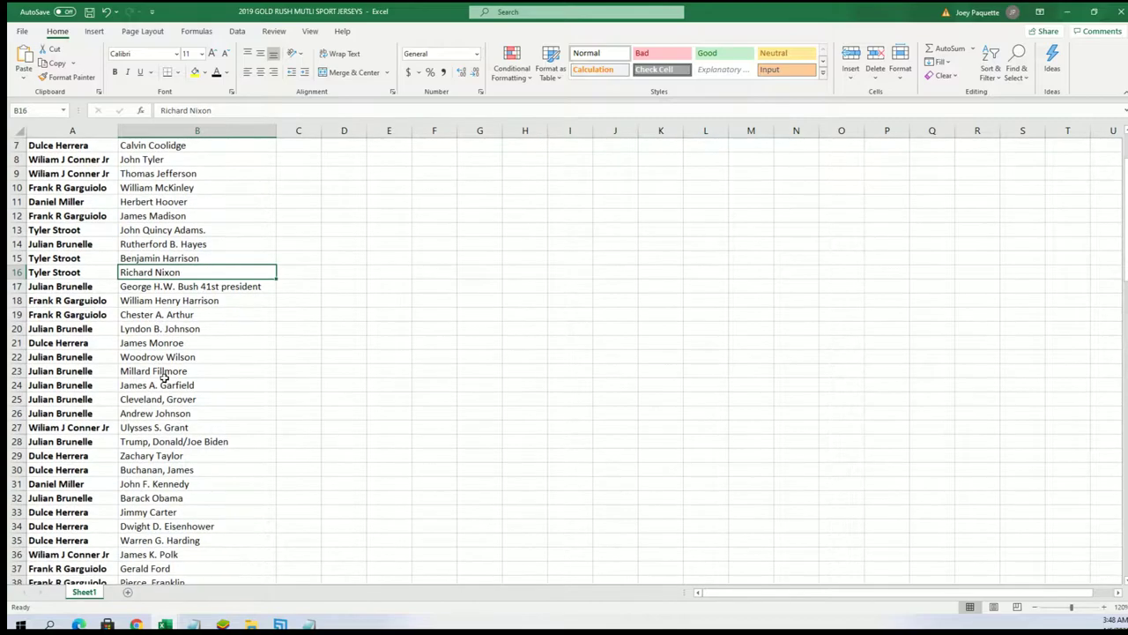
pyautogui.scroll(-1, 156, 414)
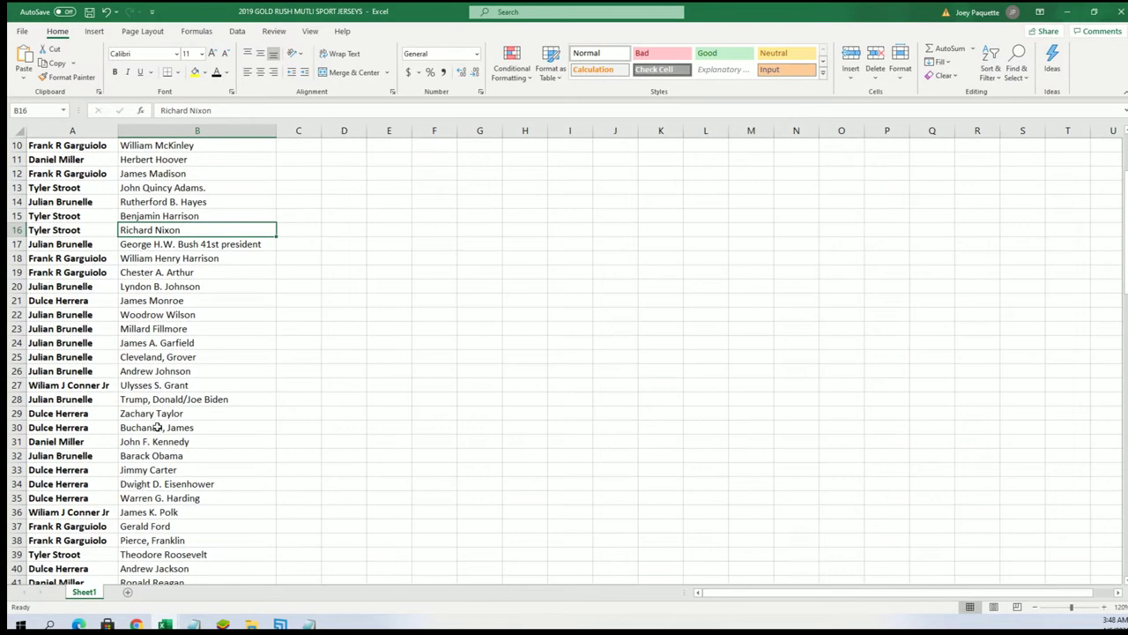
pyautogui.scroll(-2, 156, 430)
pyautogui.click(183, 358)
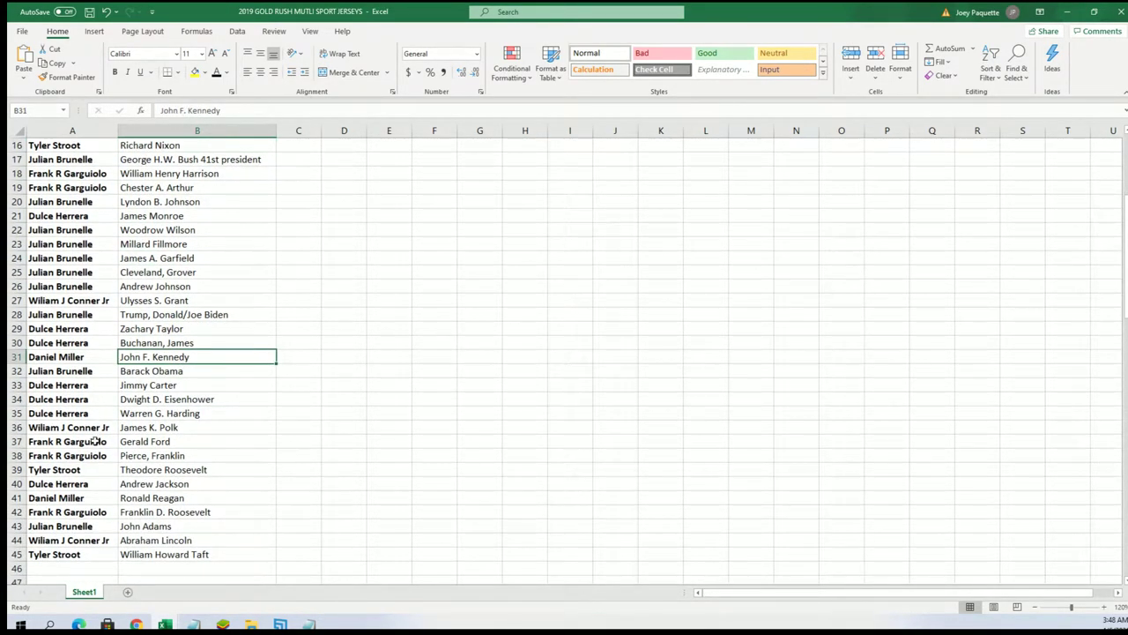
pyautogui.click(166, 529)
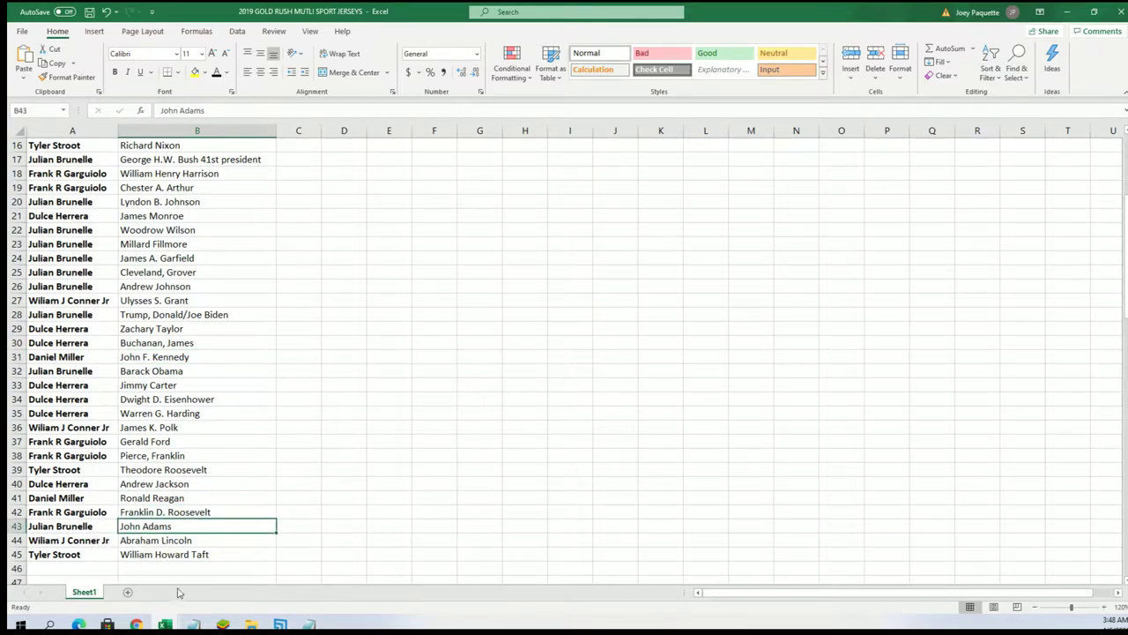
pyautogui.click(162, 539)
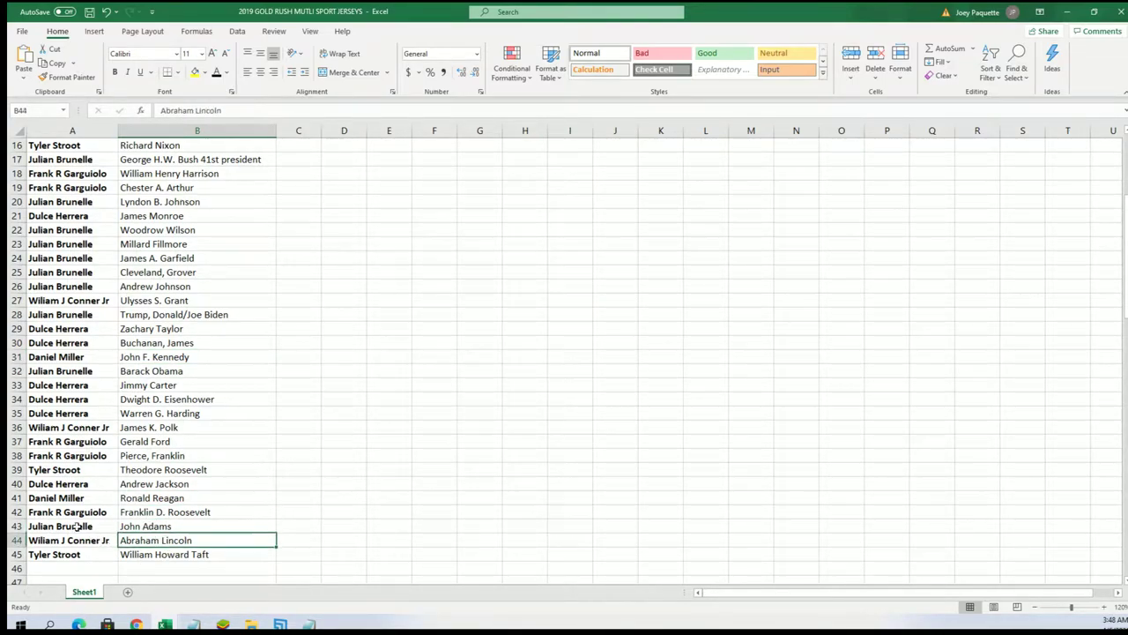
pyautogui.click(146, 394)
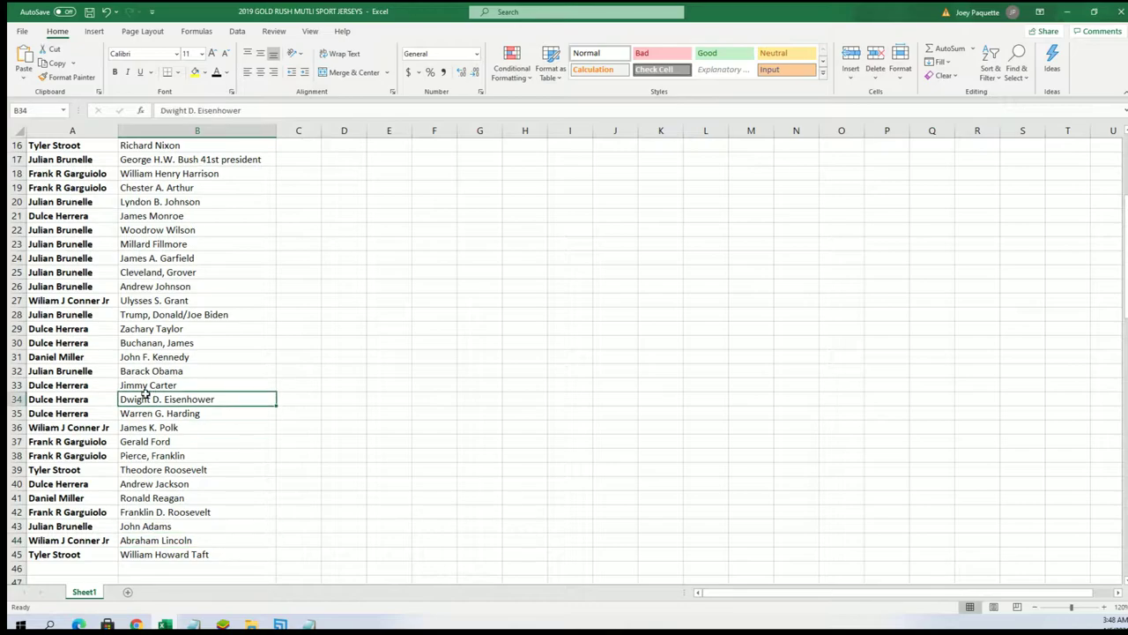
pyautogui.scroll(3, 301, 474)
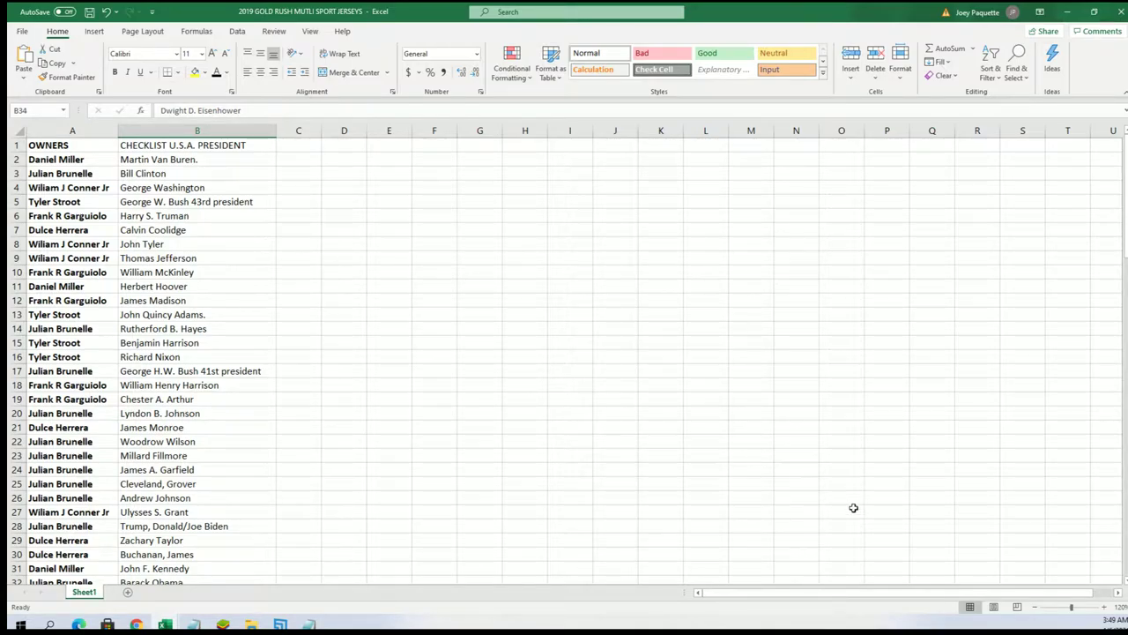
# Zoom the sheet to about 190% and scroll through the owner–president list.
pyautogui.click(1075, 608)
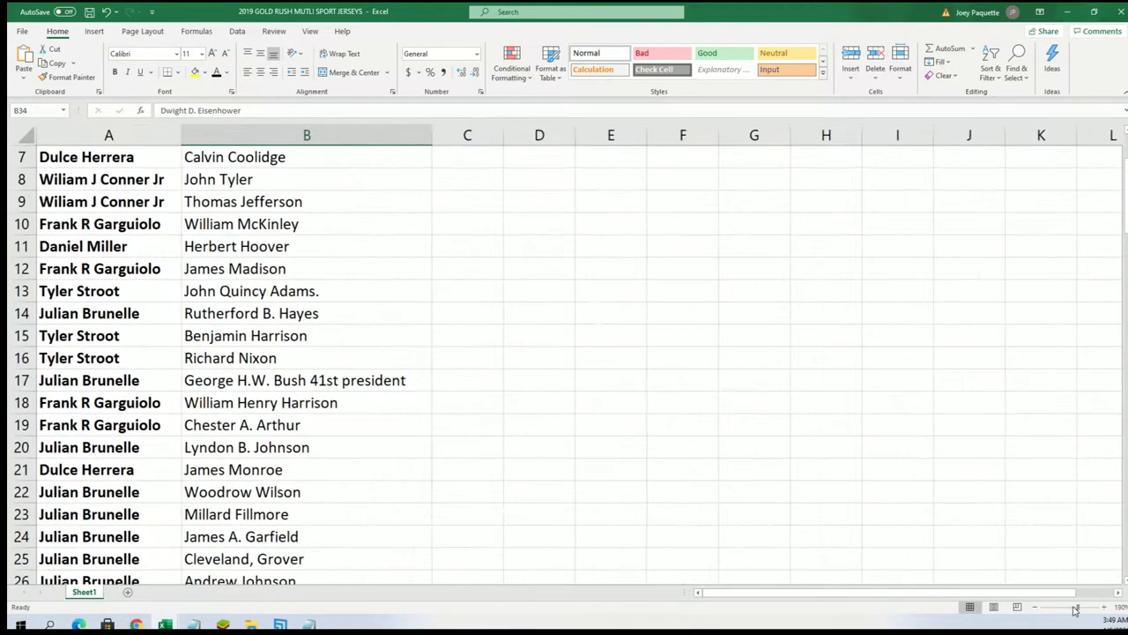
pyautogui.scroll(2, 562, 490)
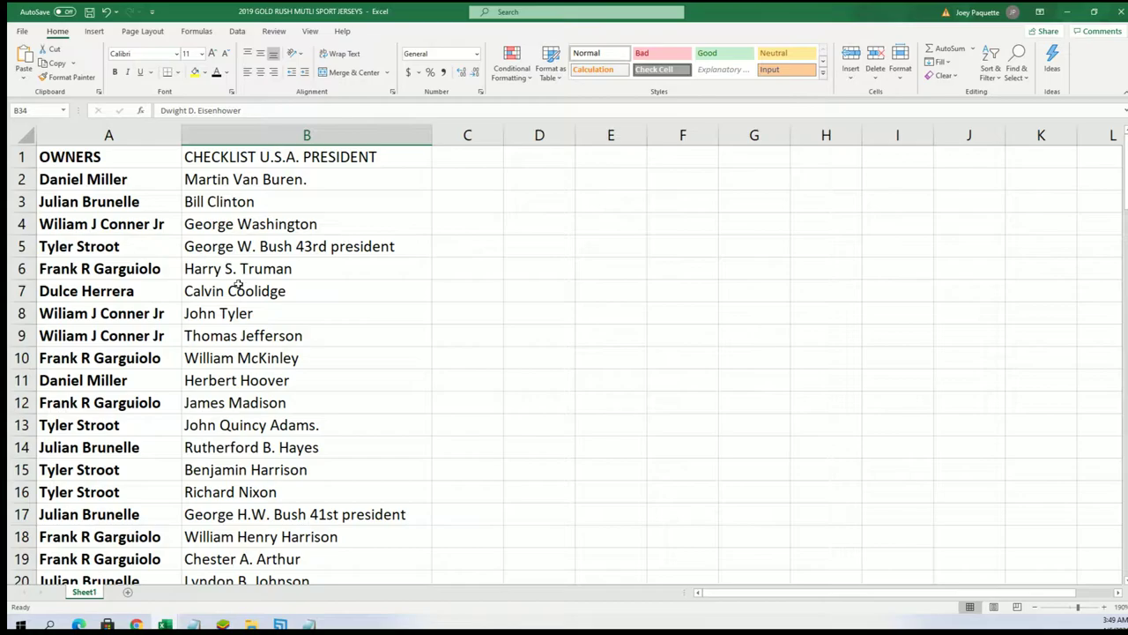
pyautogui.scroll(-3, 252, 308)
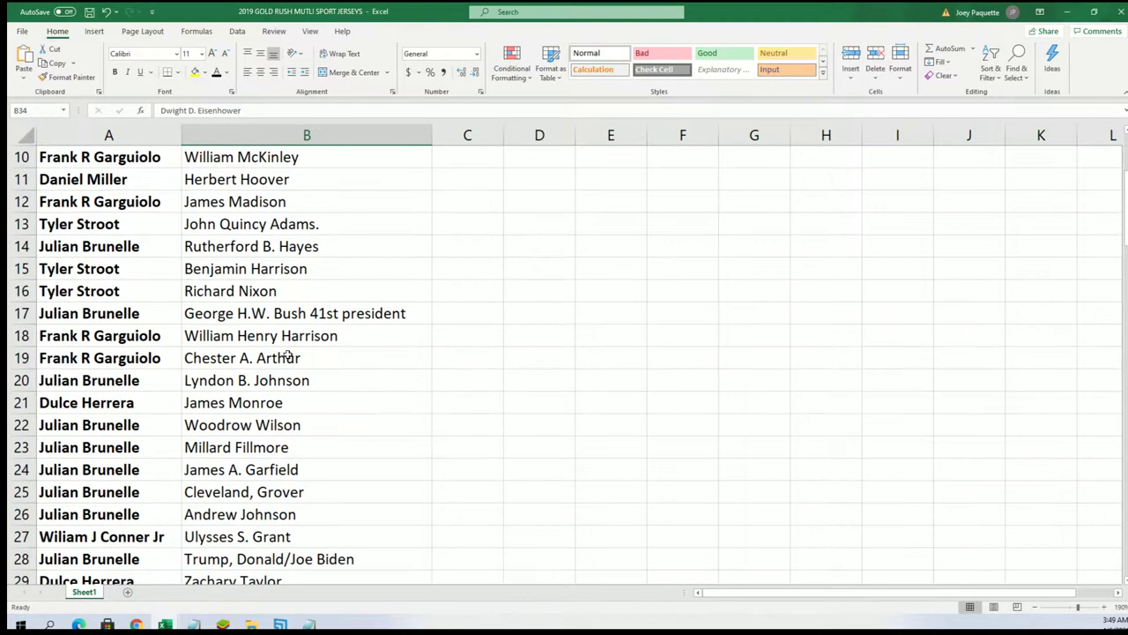
pyautogui.scroll(-3, 291, 358)
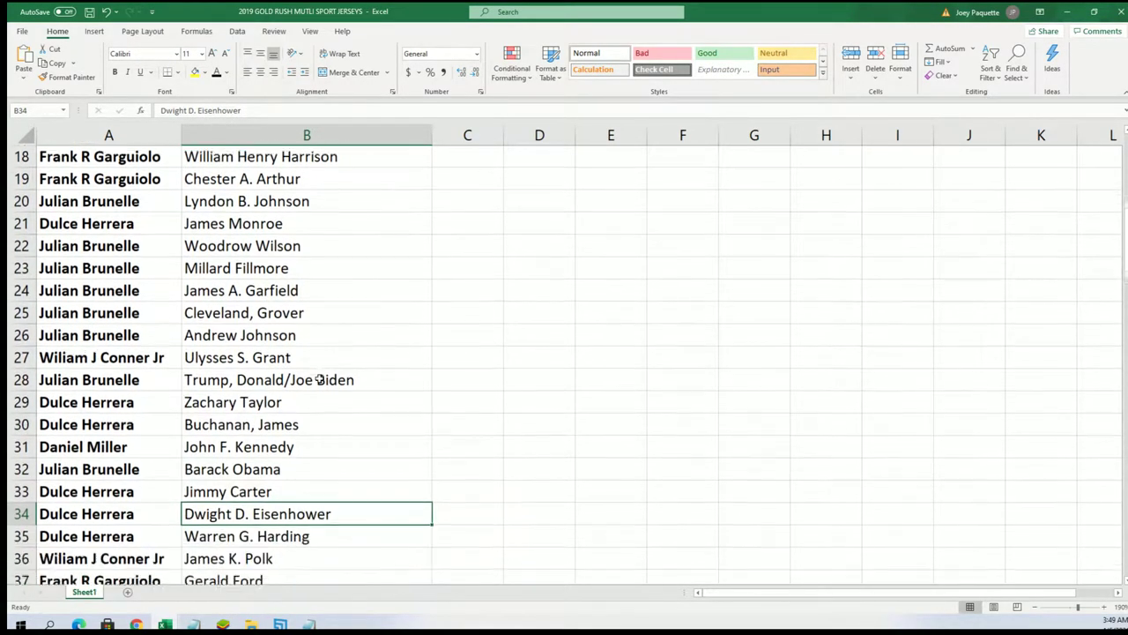
pyautogui.scroll(-3, 319, 379)
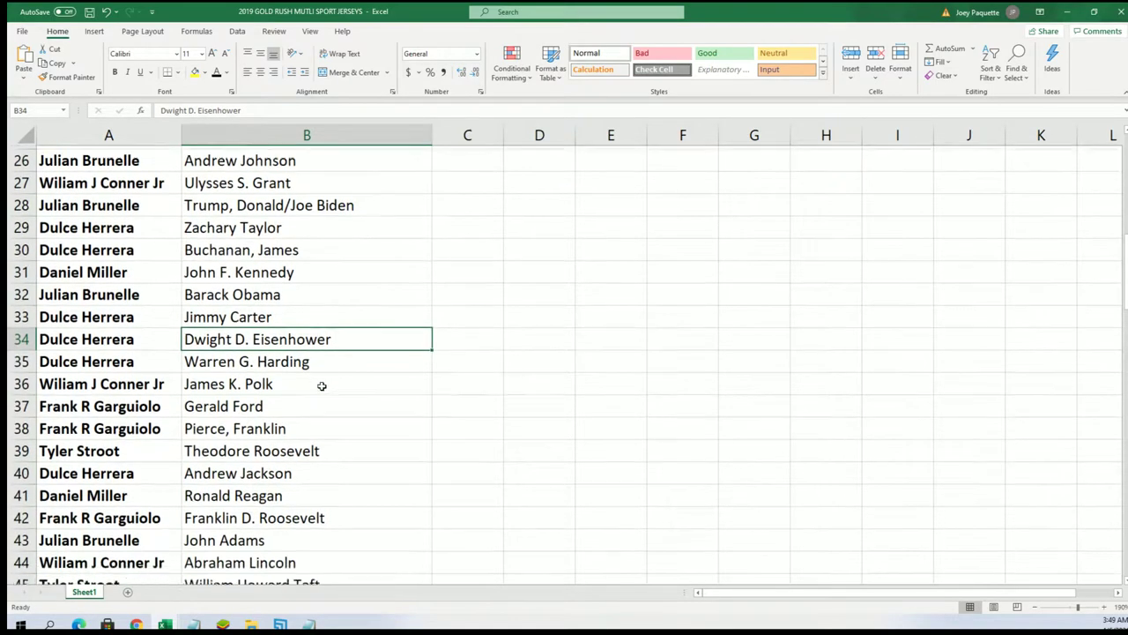
pyautogui.scroll(4, 396, 459)
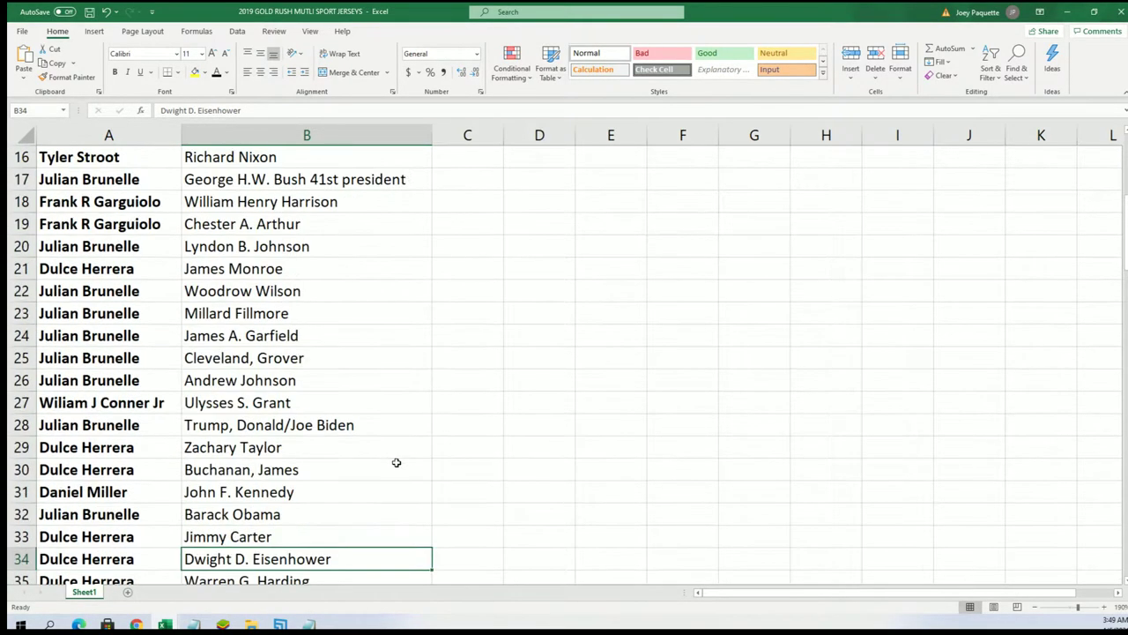
pyautogui.scroll(5, 397, 462)
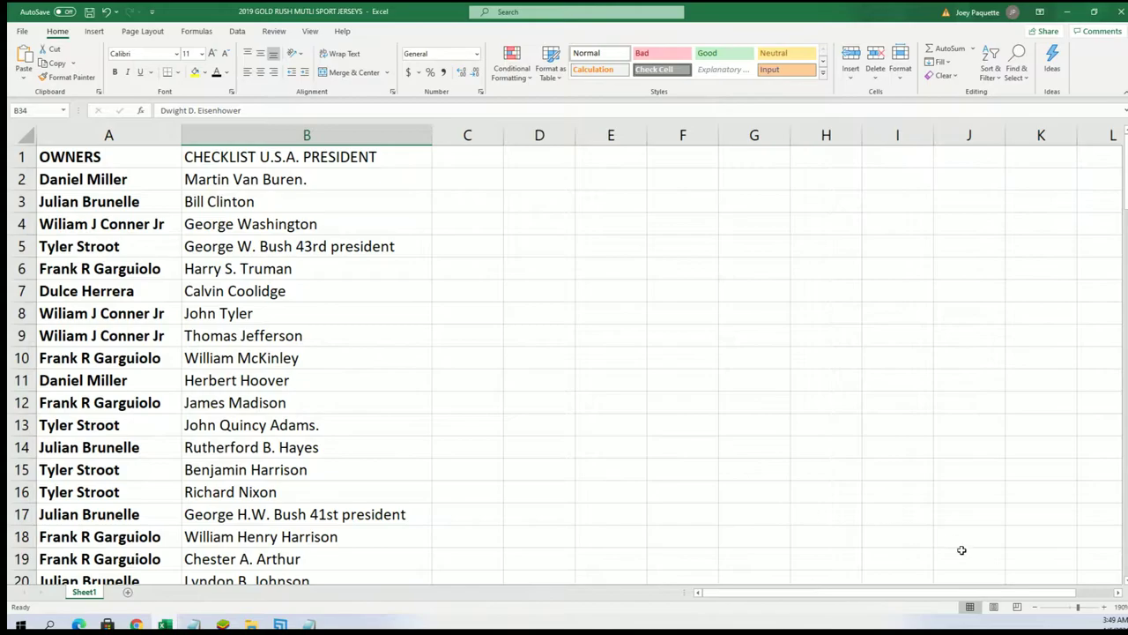
# Reduce the sheet zoom to about 140%.
pyautogui.click(1034, 607)
pyautogui.click(1035, 606)
pyautogui.click(1034, 606)
pyautogui.click(1034, 607)
pyautogui.click(1034, 606)
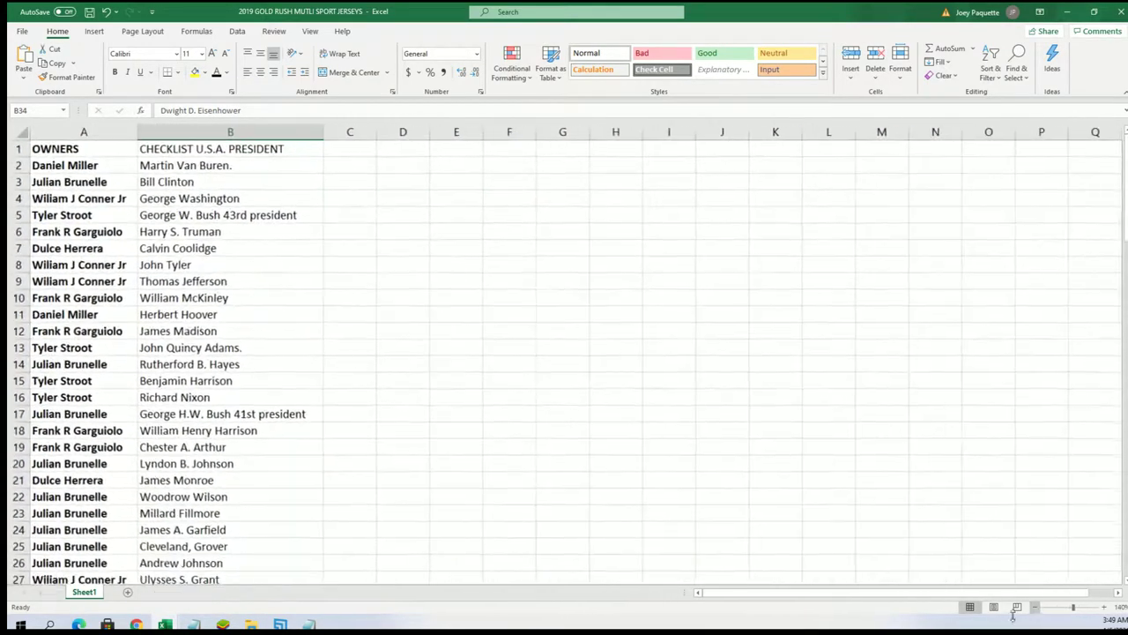